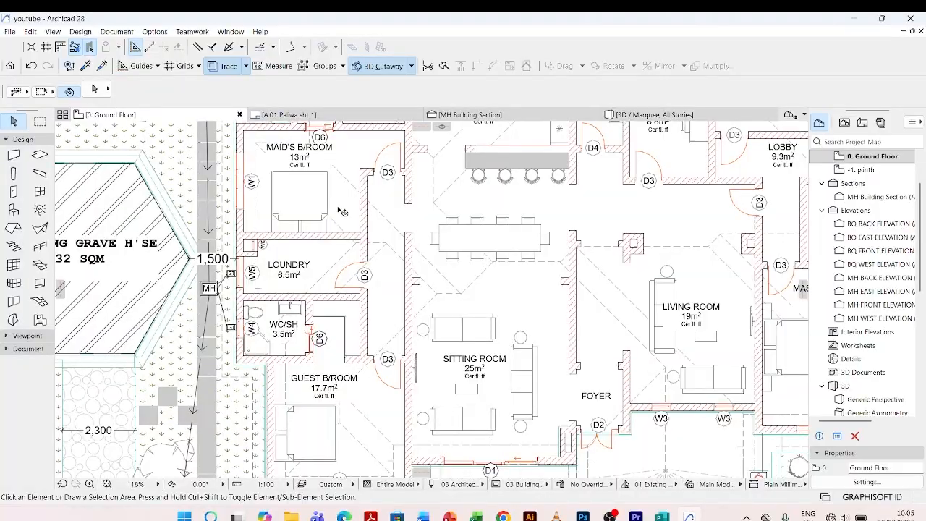
- Examine the door and window markers and room layout on the ground floor plan, from the guest bedroom to the foyer
{"action": "scroll", "coordinate": [380, 327], "scroll_direction": "down", "scroll_amount": 2}
{"action": "scroll", "coordinate": [379, 311], "scroll_direction": "up", "scroll_amount": 5}
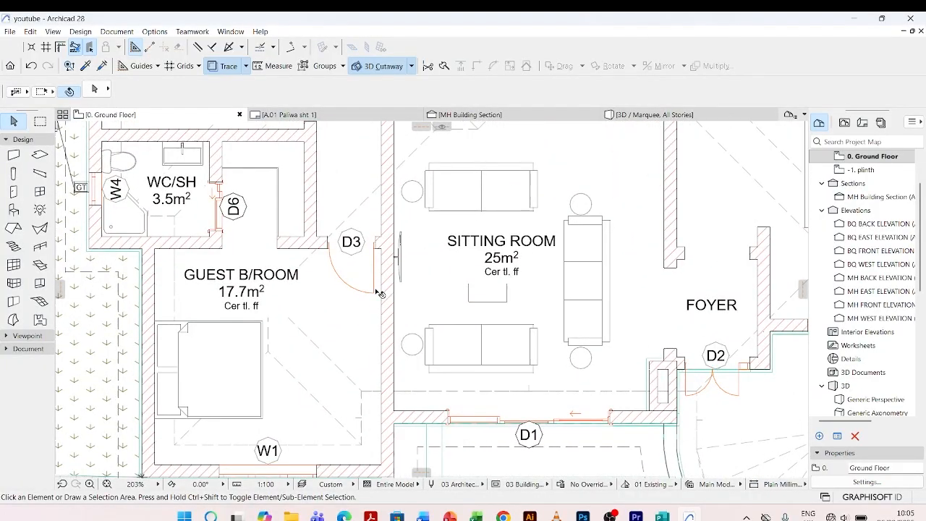
{"action": "scroll", "coordinate": [374, 296], "scroll_direction": "down", "scroll_amount": 3}
{"action": "scroll", "coordinate": [392, 301], "scroll_direction": "up", "scroll_amount": 3}
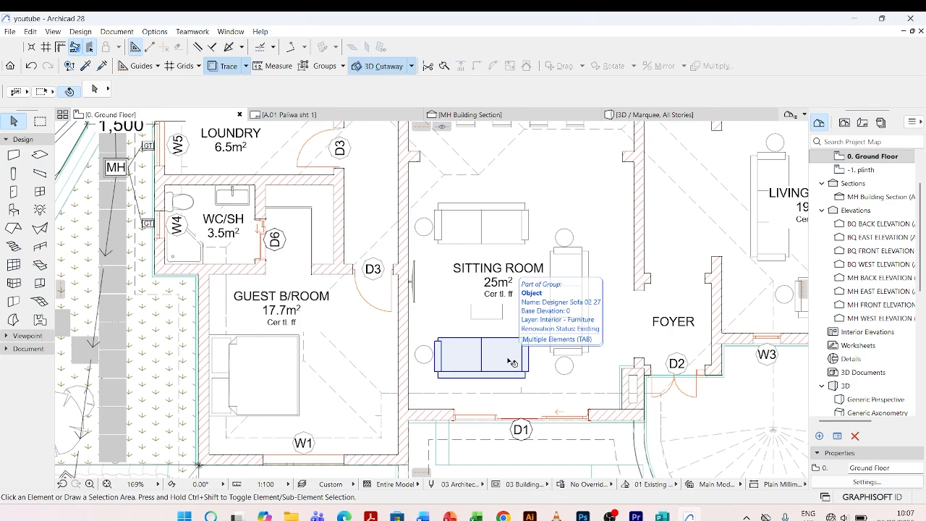
{"action": "scroll", "coordinate": [512, 428], "scroll_direction": "up", "scroll_amount": 3}
{"action": "scroll", "coordinate": [550, 428], "scroll_direction": "down", "scroll_amount": 4}
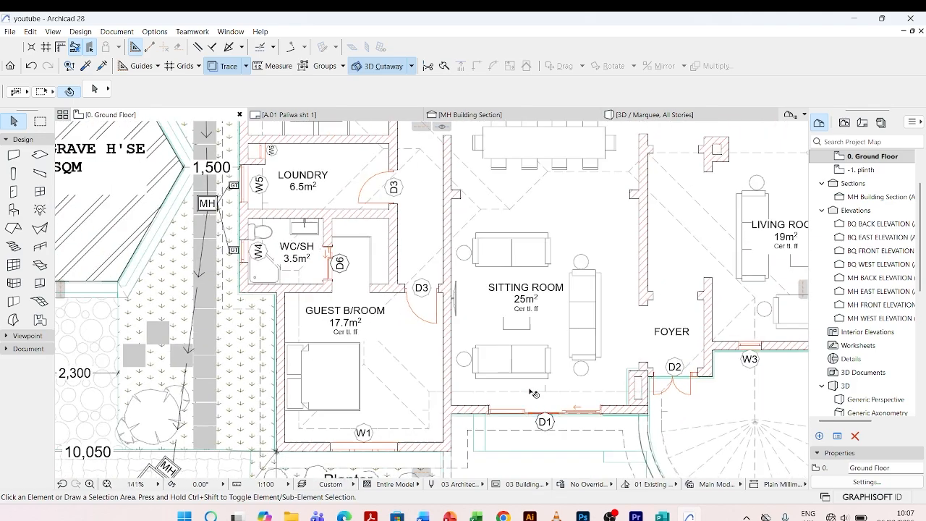
{"action": "scroll", "coordinate": [408, 291], "scroll_direction": "up", "scroll_amount": 3}
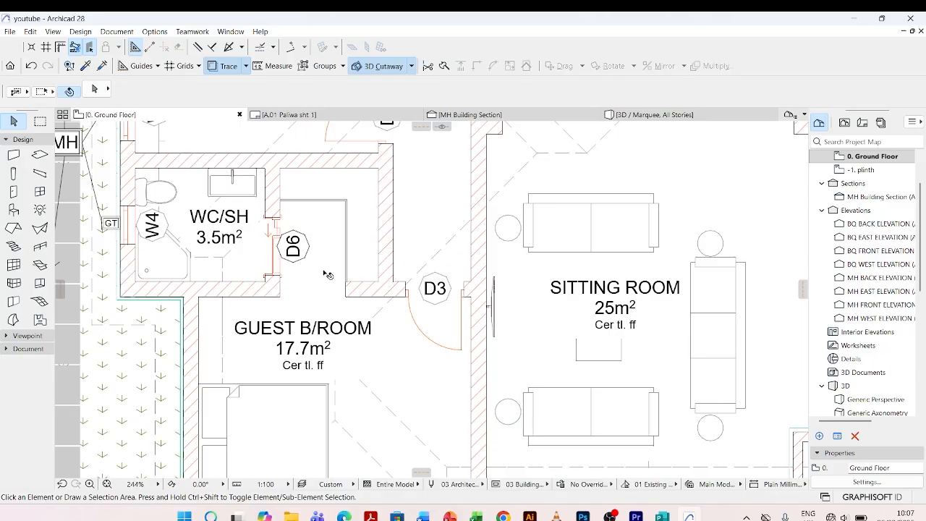
{"action": "scroll", "coordinate": [326, 286], "scroll_direction": "down", "scroll_amount": 4}
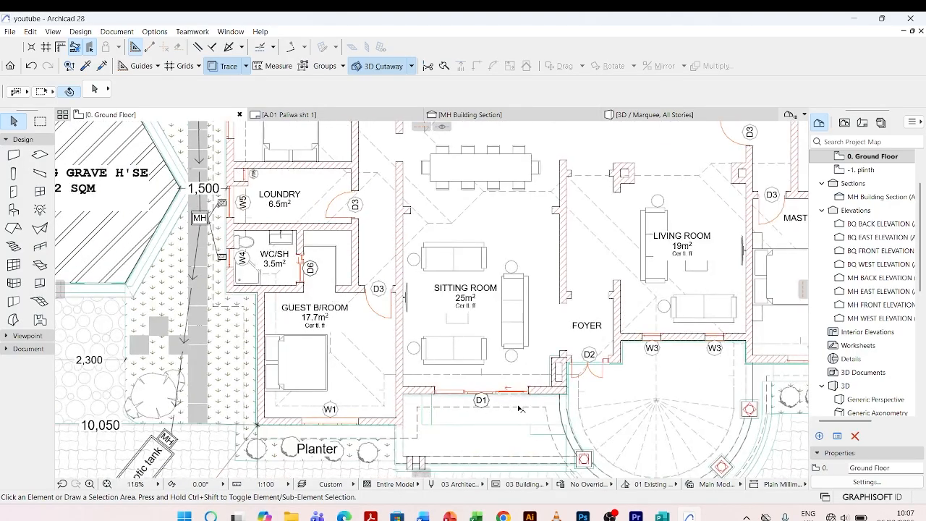
{"action": "scroll", "coordinate": [520, 409], "scroll_direction": "up", "scroll_amount": 3}
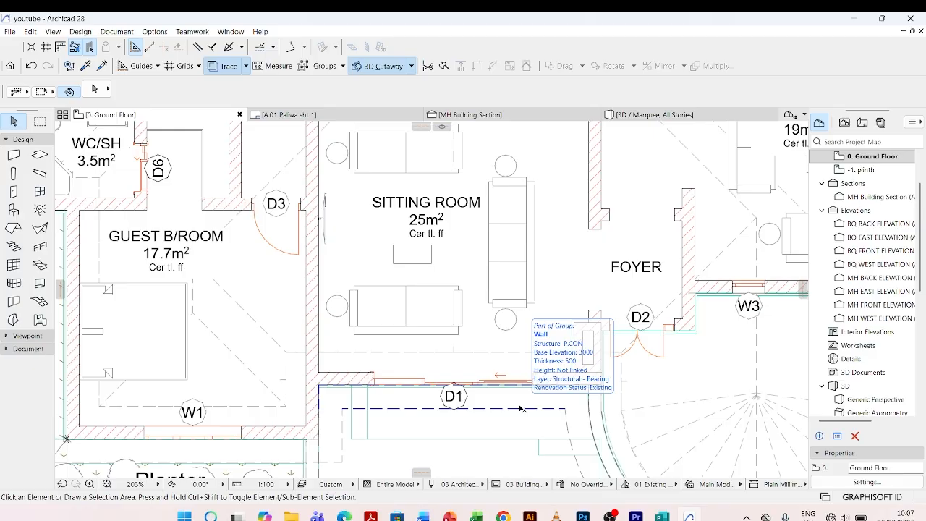
{"action": "scroll", "coordinate": [456, 275], "scroll_direction": "down", "scroll_amount": 5}
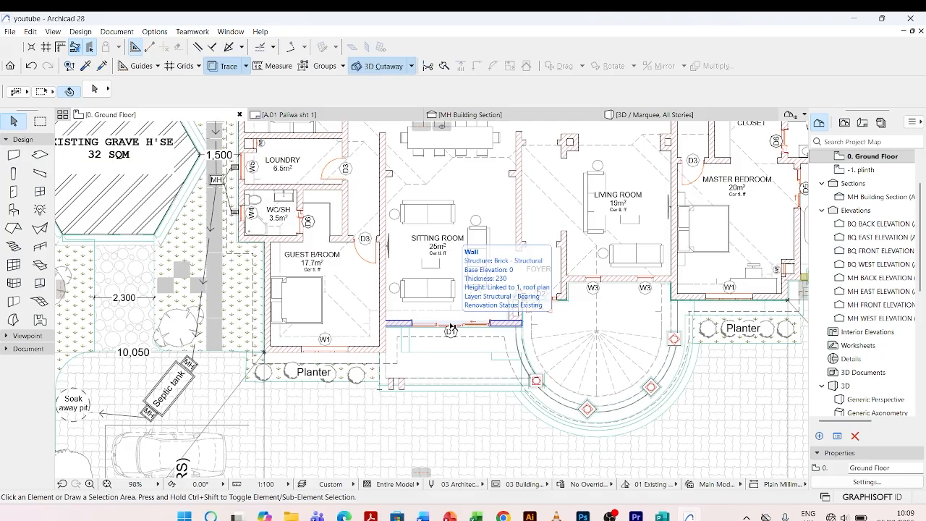
{"action": "scroll", "coordinate": [452, 328], "scroll_direction": "down", "scroll_amount": 5}
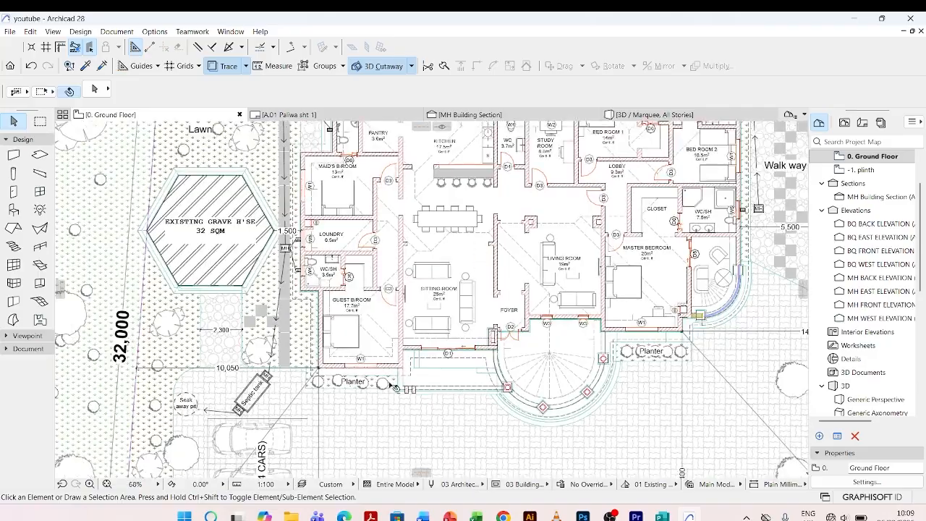
{"action": "scroll", "coordinate": [451, 299], "scroll_direction": "up", "scroll_amount": 5}
{"action": "scroll", "coordinate": [450, 318], "scroll_direction": "down", "scroll_amount": 4}
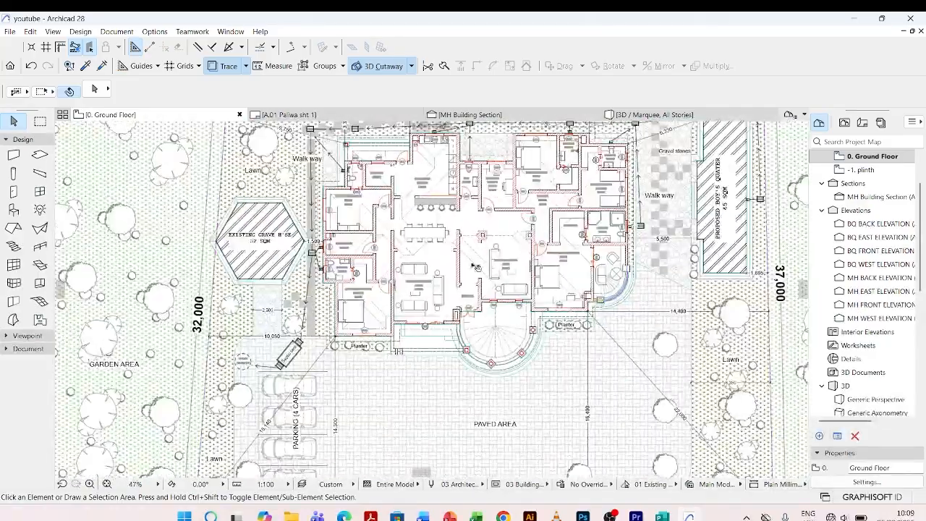
{"action": "scroll", "coordinate": [448, 333], "scroll_direction": "up", "scroll_amount": 2}
{"action": "scroll", "coordinate": [448, 334], "scroll_direction": "up", "scroll_amount": 4}
{"action": "scroll", "coordinate": [456, 338], "scroll_direction": "down", "scroll_amount": 3}
{"action": "scroll", "coordinate": [463, 342], "scroll_direction": "up", "scroll_amount": 1}
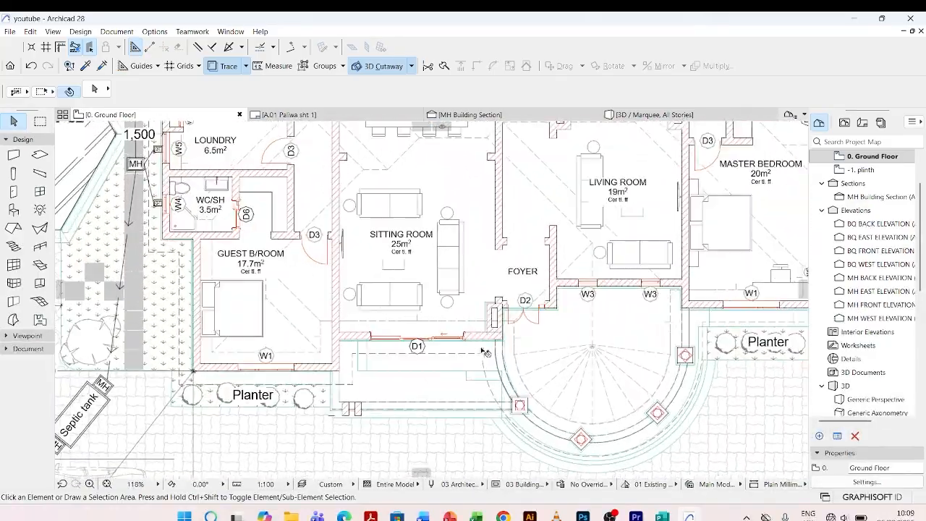
{"action": "mouse_move", "coordinate": [464, 340]}
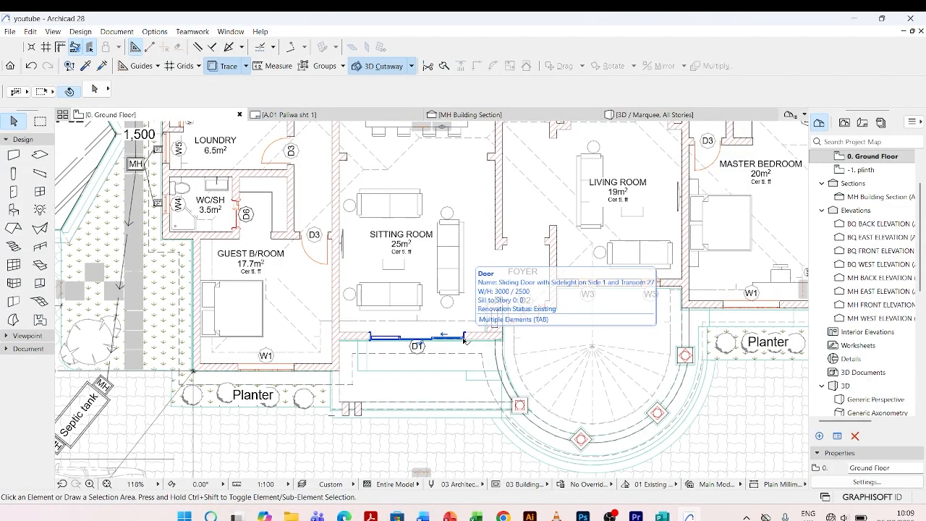
{"action": "scroll", "coordinate": [464, 340], "scroll_direction": "down", "scroll_amount": 3}
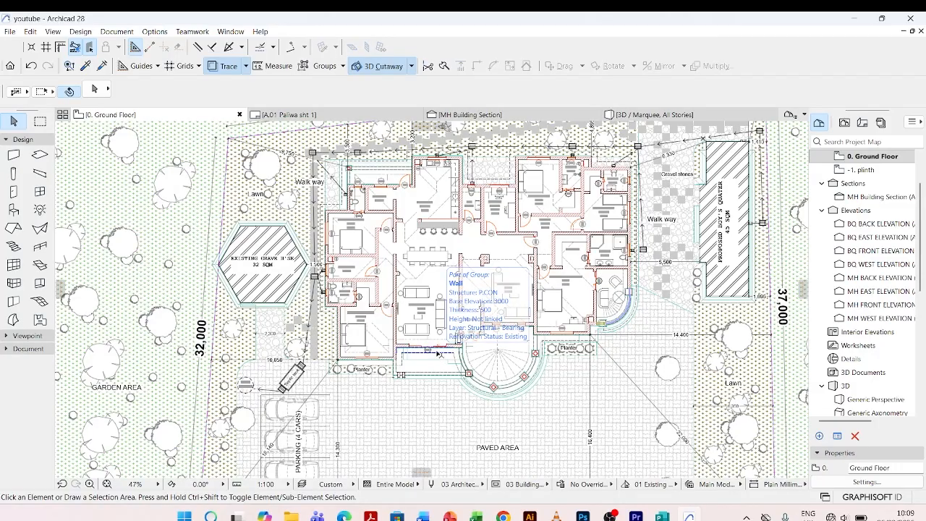
{"action": "scroll", "coordinate": [438, 358], "scroll_direction": "up", "scroll_amount": 3}
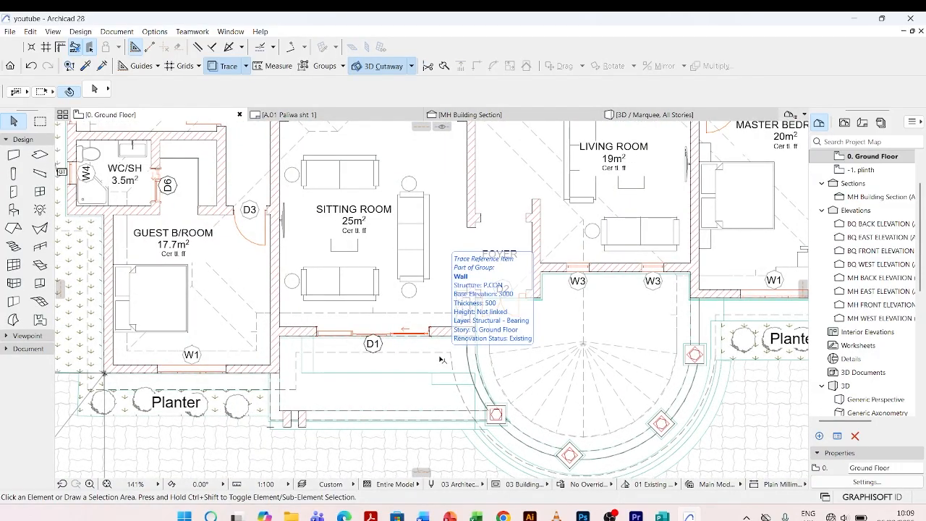
{"action": "scroll", "coordinate": [442, 360], "scroll_direction": "down", "scroll_amount": 3}
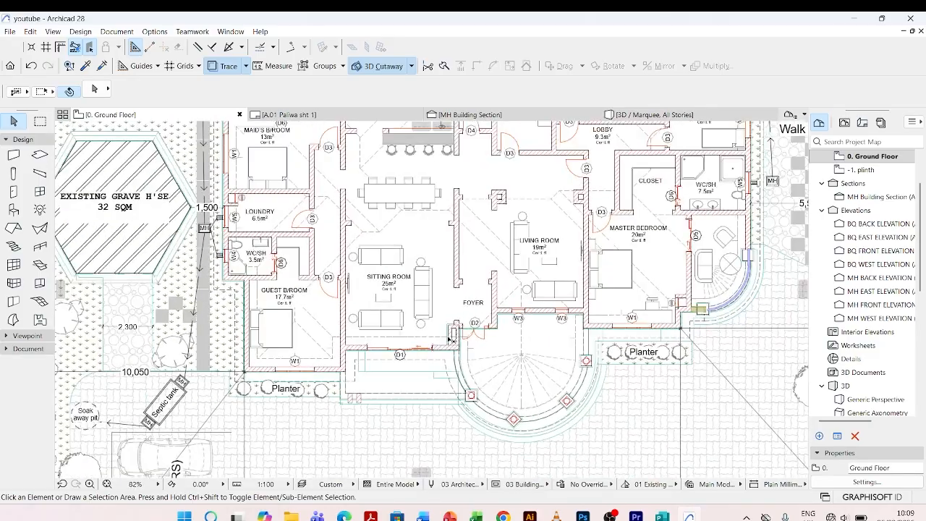
{"action": "scroll", "coordinate": [489, 291], "scroll_direction": "down", "scroll_amount": 3}
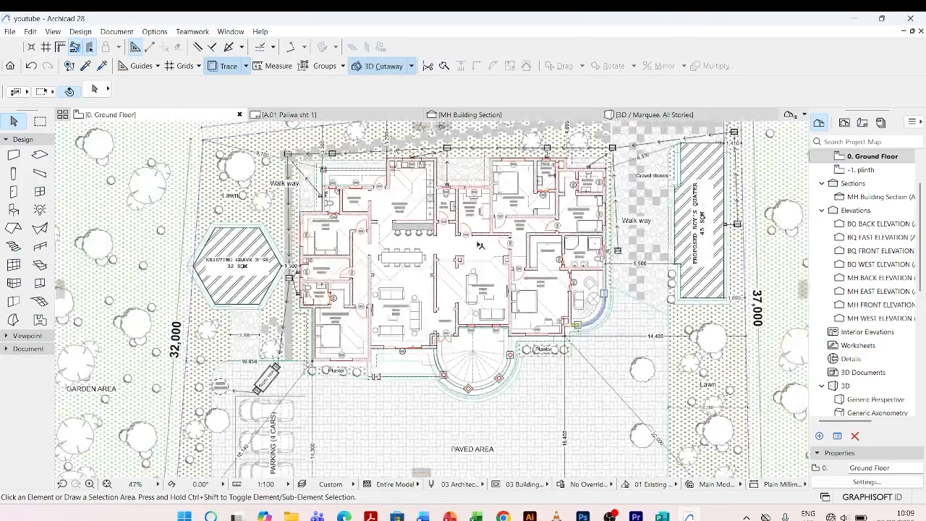
{"action": "scroll", "coordinate": [424, 242], "scroll_direction": "up", "scroll_amount": 4}
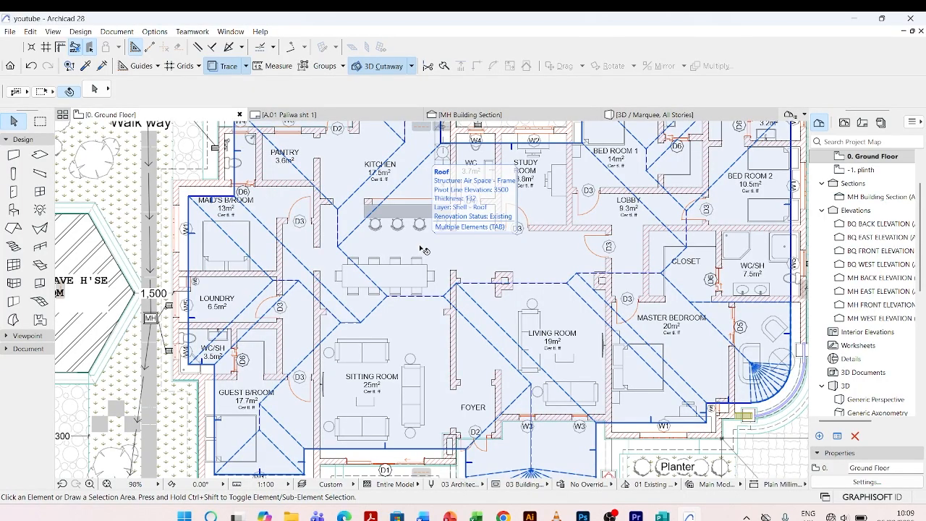
{"action": "scroll", "coordinate": [425, 250], "scroll_direction": "down", "scroll_amount": 5}
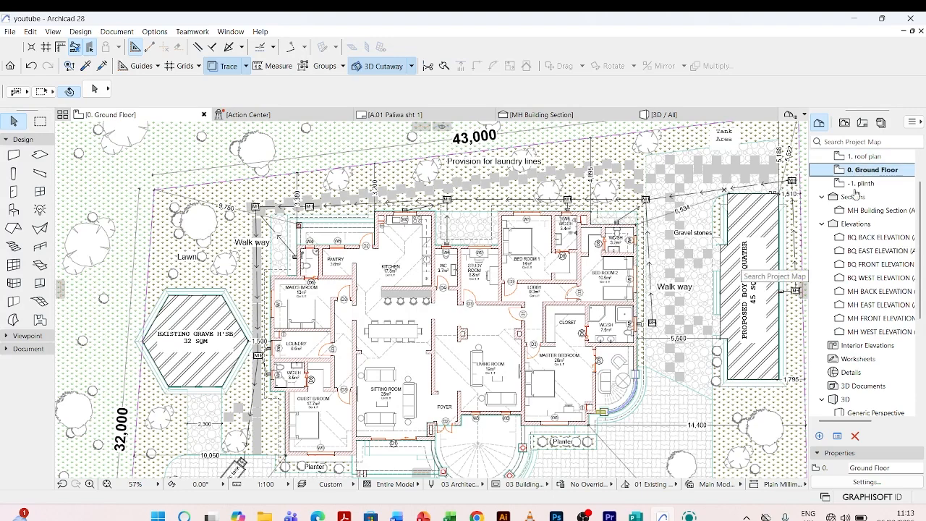
- Open the IES-03 Door Schedule from the project's element schedules
{"action": "scroll", "coordinate": [851, 217], "scroll_direction": "down", "scroll_amount": 2}
{"action": "scroll", "coordinate": [851, 226], "scroll_direction": "down", "scroll_amount": 2}
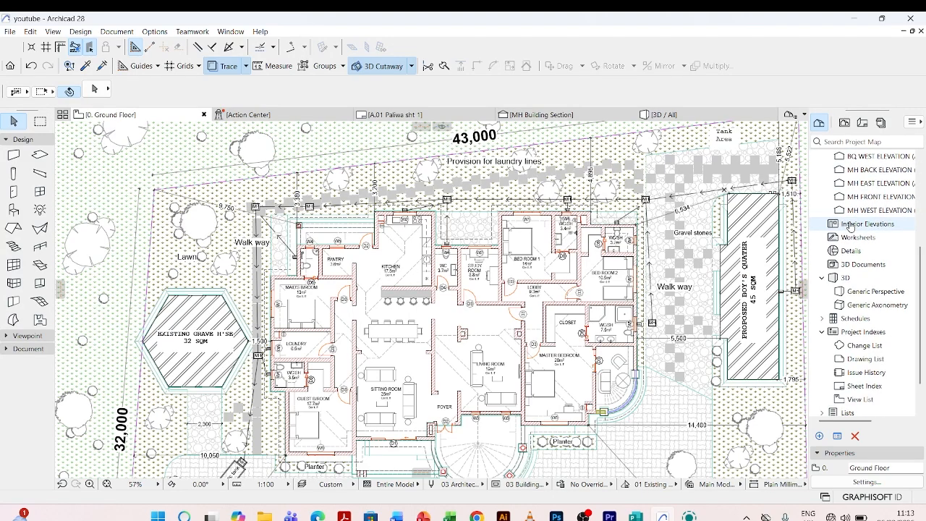
{"action": "left_click", "coordinate": [822, 277]}
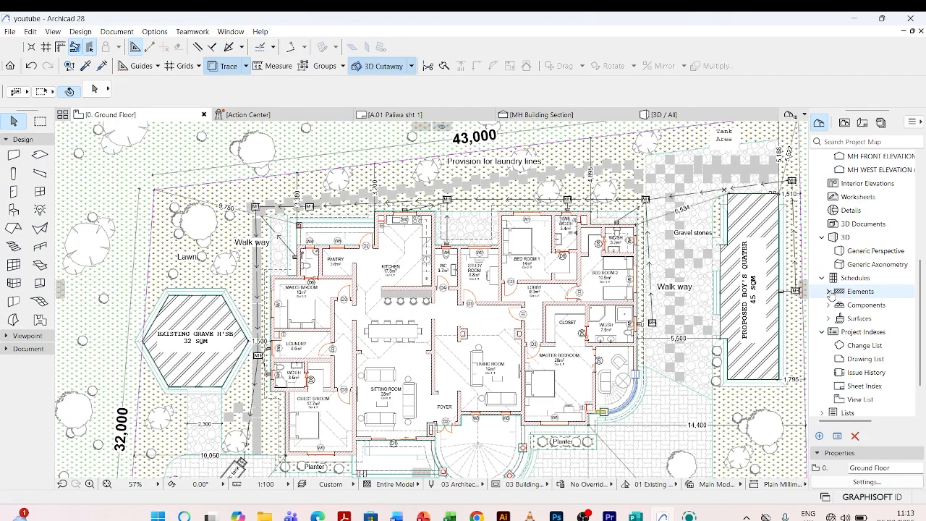
{"action": "left_click", "coordinate": [830, 292]}
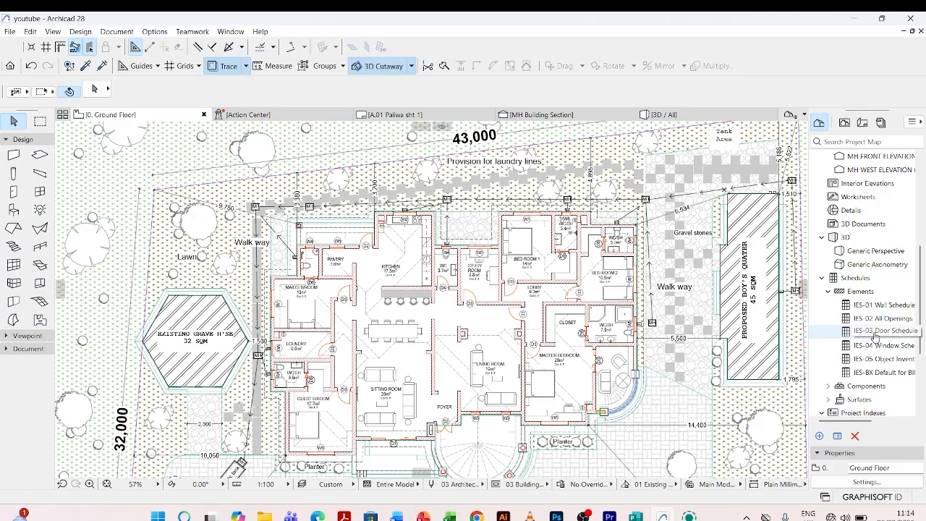
{"action": "double_click", "coordinate": [875, 333]}
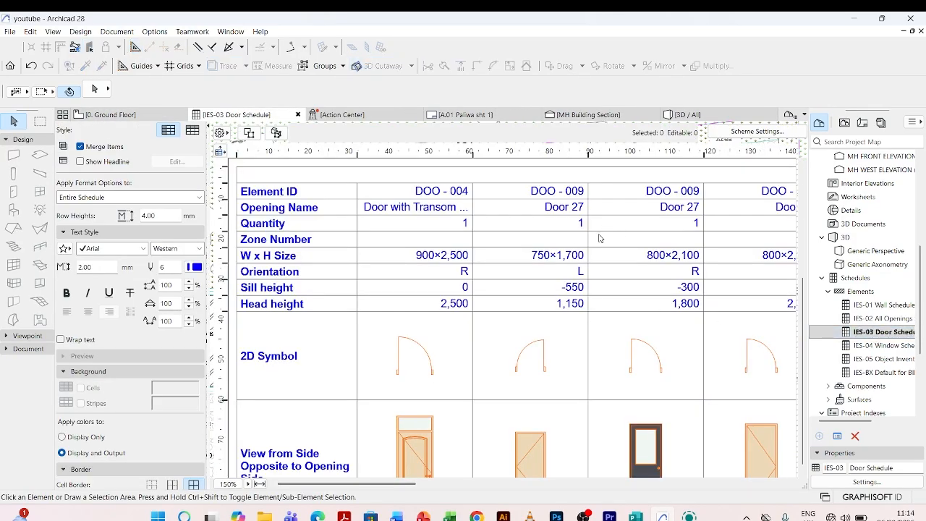
- Examine the door schedule's field rows, 2D symbols and door views, both fitted to the window width and at 100% scale
{"action": "scroll", "coordinate": [599, 238], "scroll_direction": "down", "scroll_amount": 3}
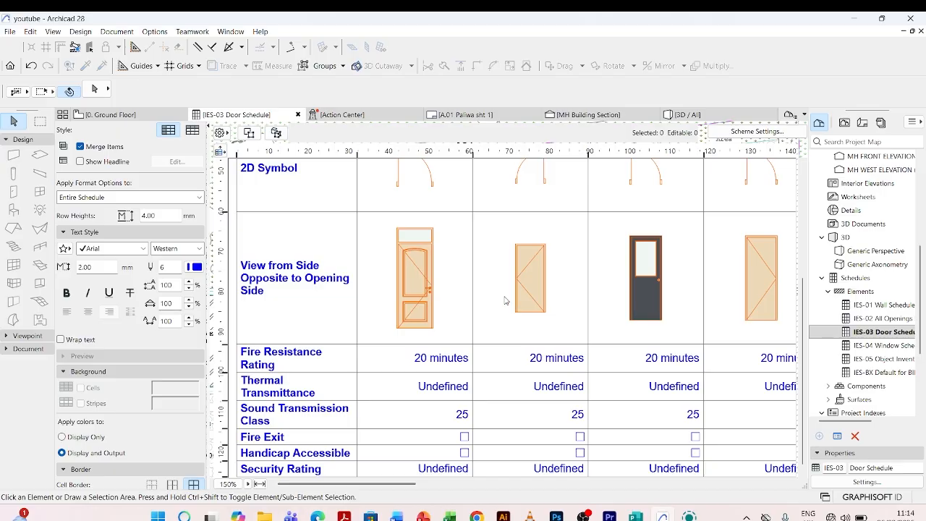
{"action": "scroll", "coordinate": [505, 300], "scroll_direction": "up", "scroll_amount": 3}
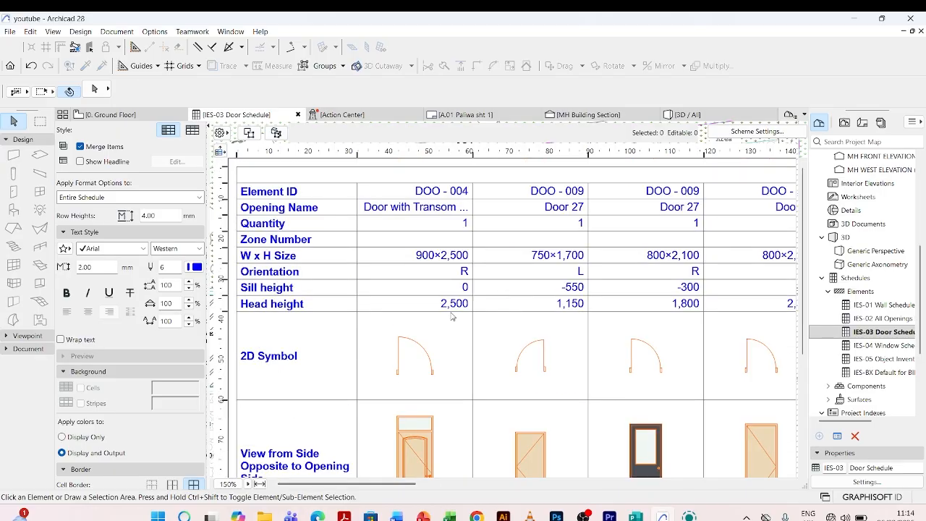
{"action": "left_click", "coordinate": [259, 484]}
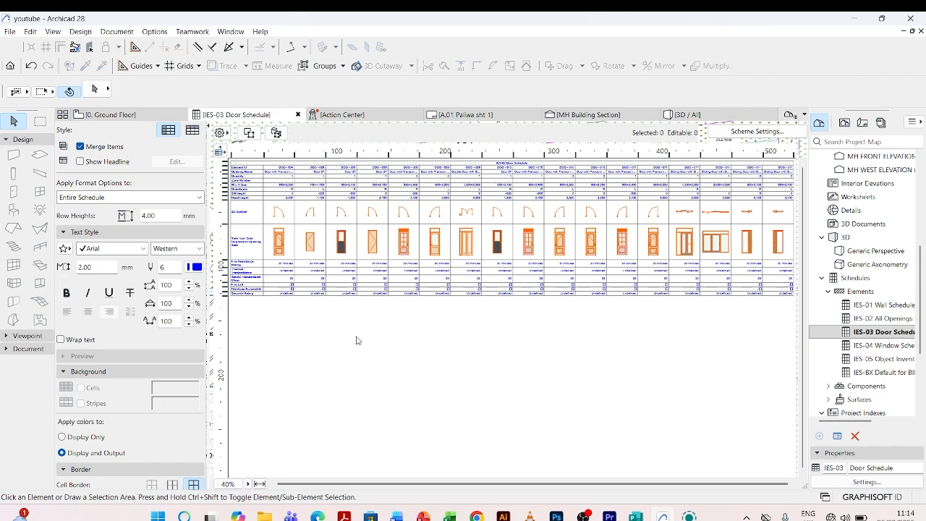
{"action": "left_click", "coordinate": [249, 484]}
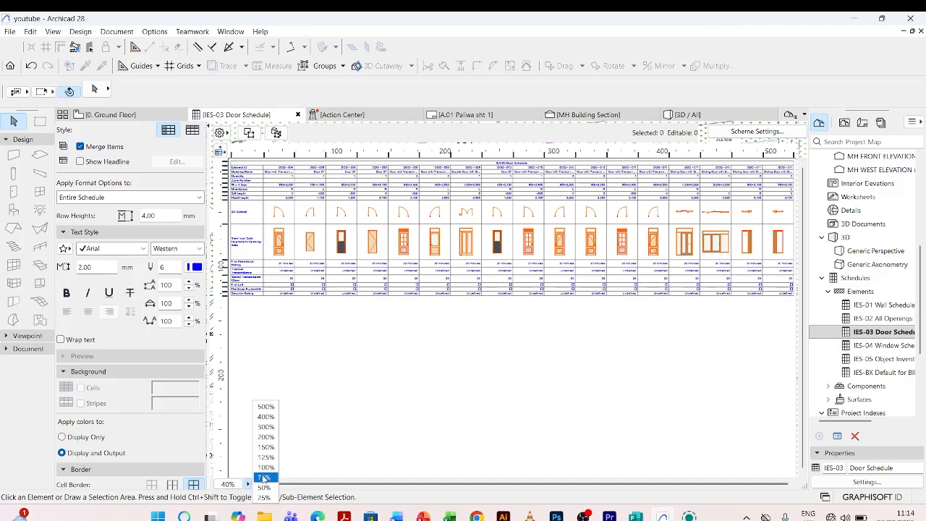
{"action": "left_click", "coordinate": [265, 487]}
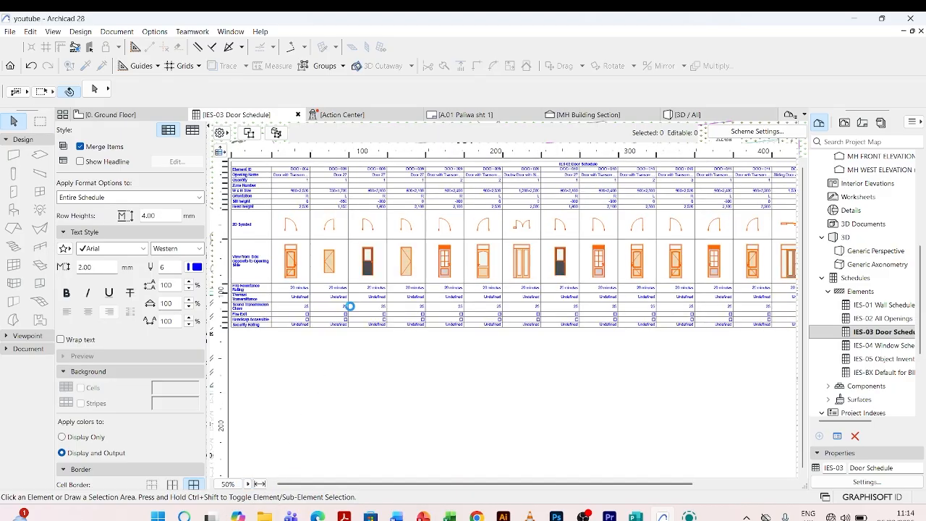
{"action": "left_click", "coordinate": [249, 484]}
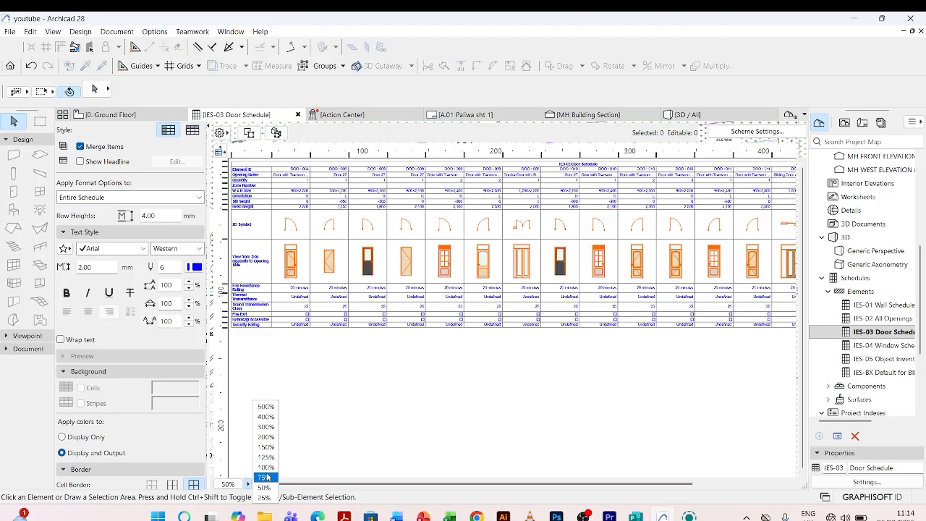
{"action": "left_click", "coordinate": [265, 468]}
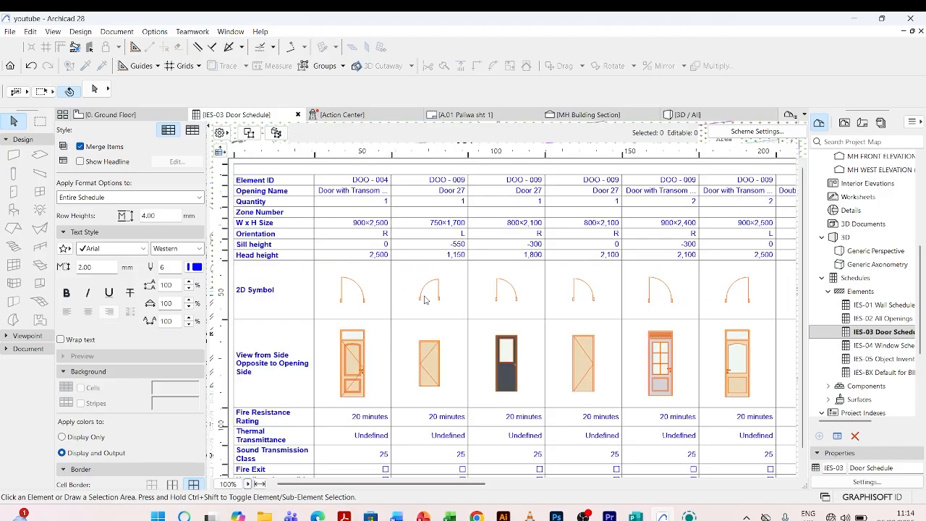
{"action": "scroll", "coordinate": [294, 227], "scroll_direction": "down", "scroll_amount": 1}
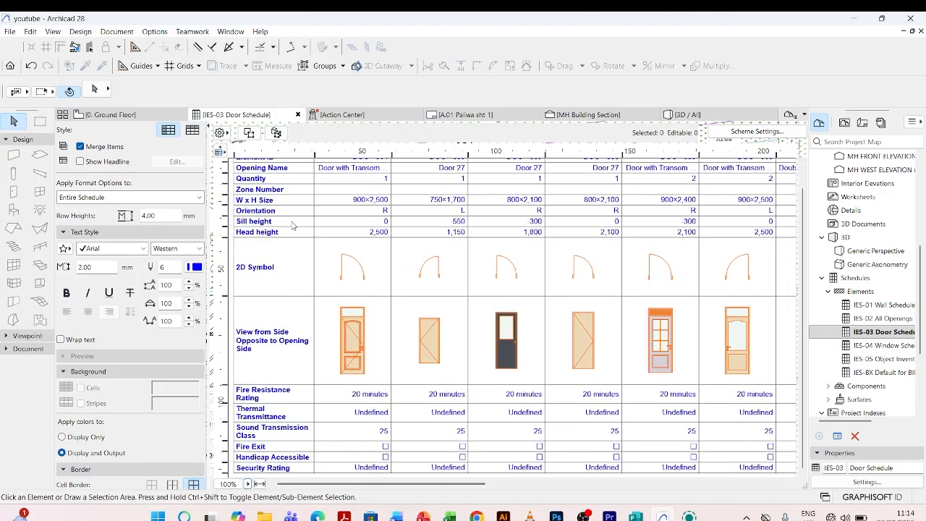
{"action": "scroll", "coordinate": [280, 220], "scroll_direction": "up", "scroll_amount": 1}
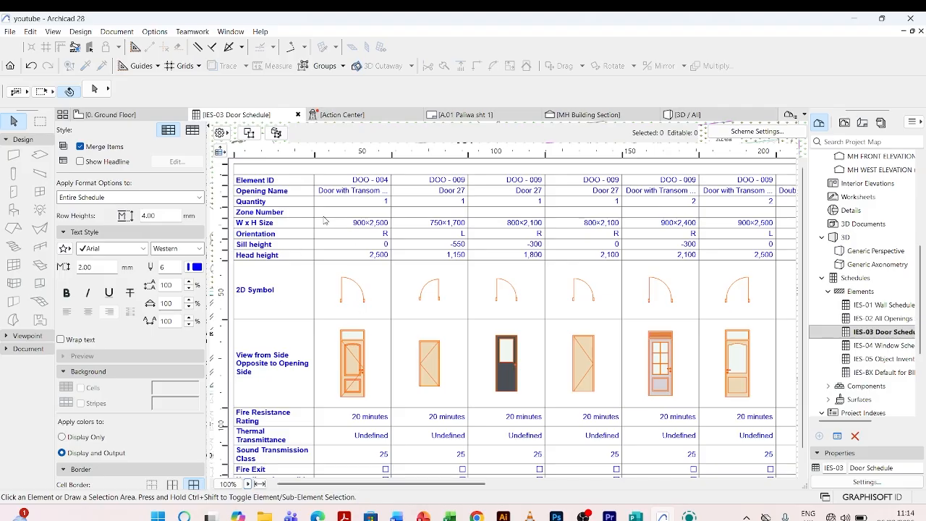
{"action": "scroll", "coordinate": [293, 217], "scroll_direction": "down", "scroll_amount": 1}
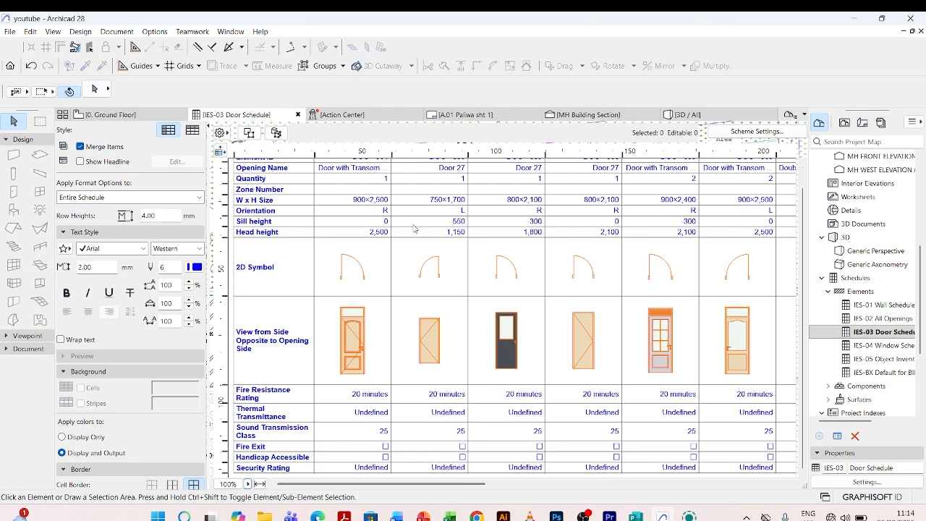
- Open the Scheme Settings of the IES-03 Door Schedule and review its criteria and complete list of fields
{"action": "left_click", "coordinate": [755, 132]}
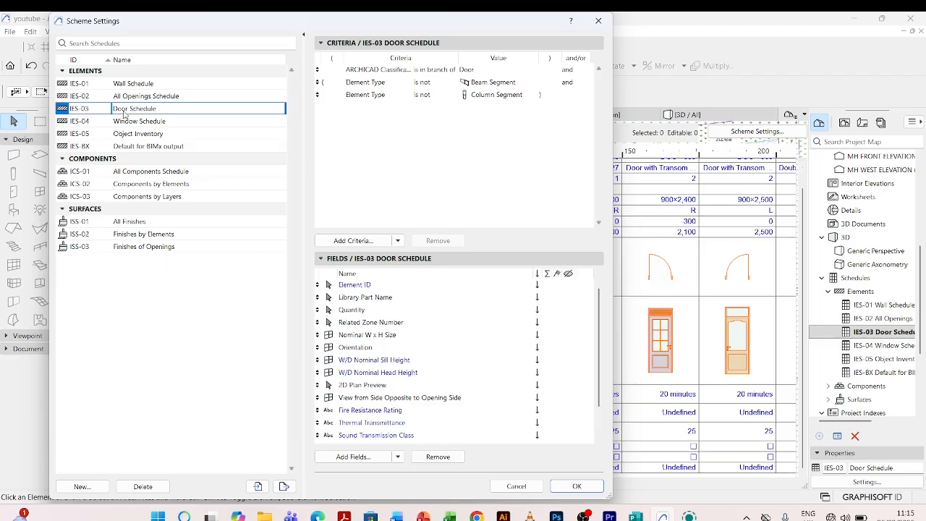
{"action": "scroll", "coordinate": [369, 290], "scroll_direction": "down", "scroll_amount": 1}
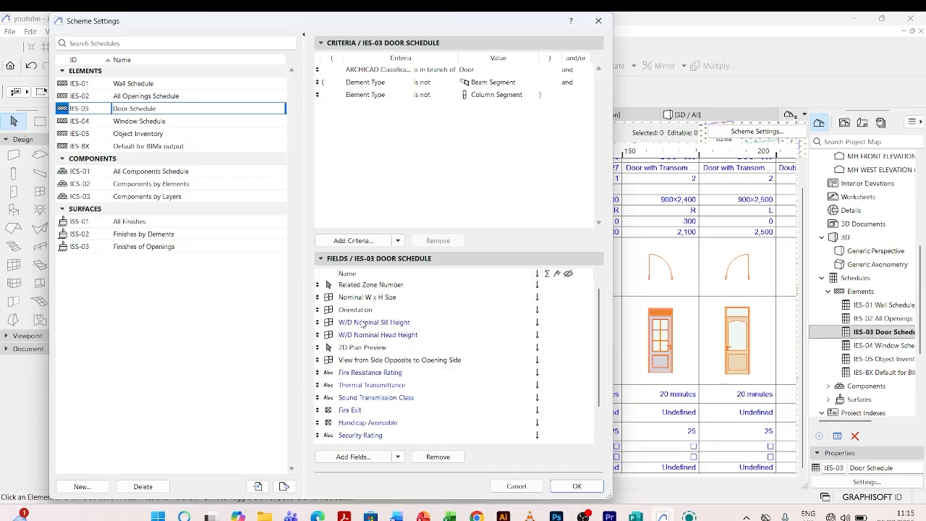
{"action": "scroll", "coordinate": [362, 324], "scroll_direction": "up", "scroll_amount": 1}
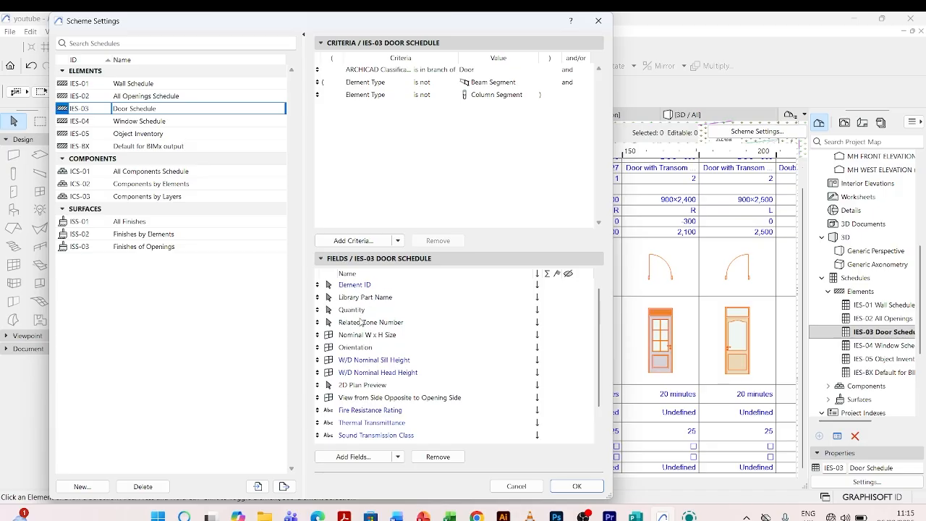
{"action": "scroll", "coordinate": [406, 324], "scroll_direction": "down", "scroll_amount": 1}
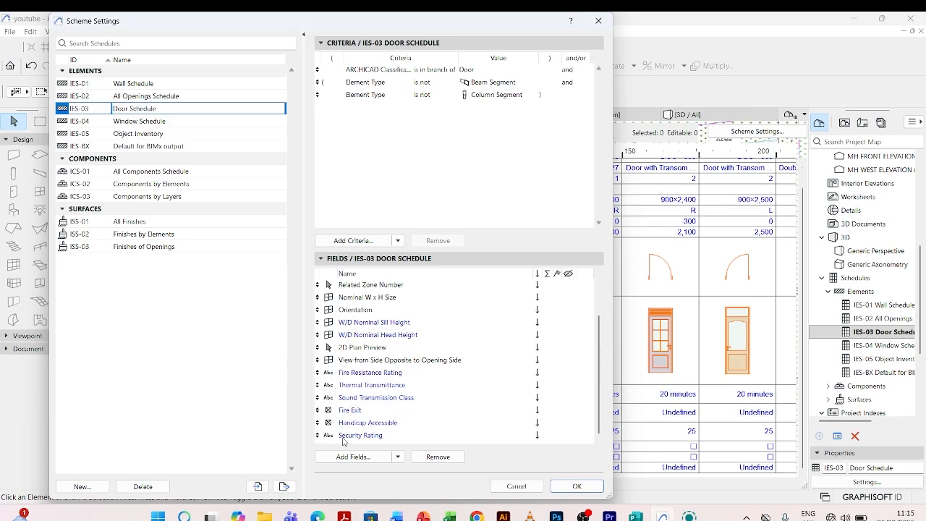
- Remove the fields from Fire Resistance Rating through Security Rating and View from Side Opposite to Opening Side from the door schedule scheme
{"action": "left_click", "coordinate": [365, 375]}
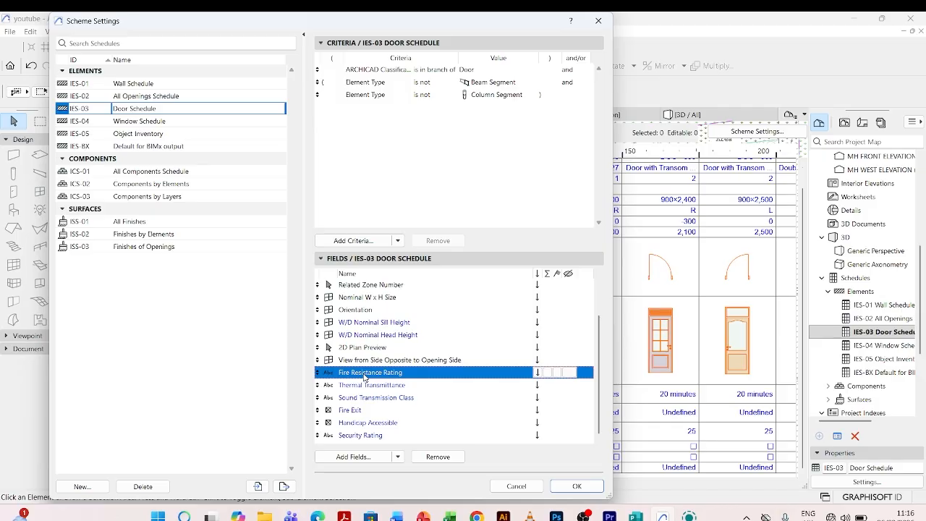
{"action": "left_click", "coordinate": [376, 436], "text": "shift"}
{"action": "left_click", "coordinate": [438, 456]}
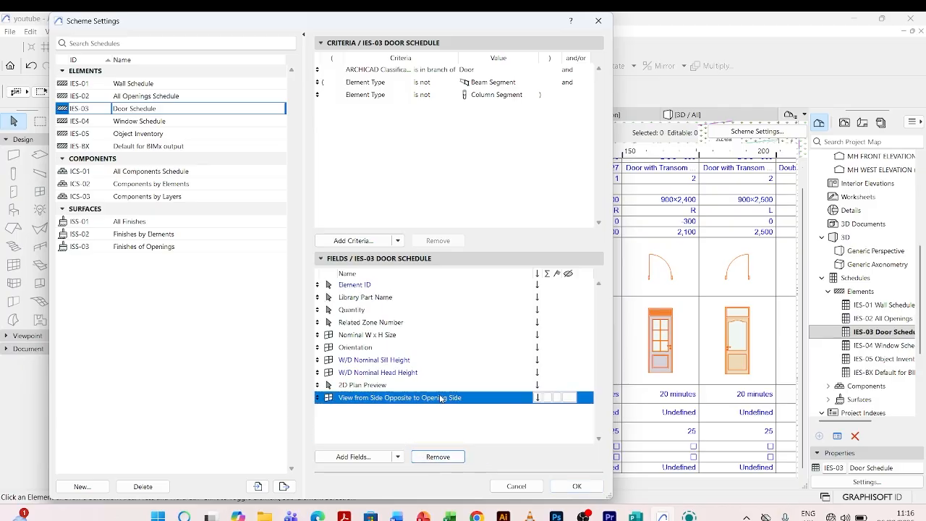
{"action": "left_click", "coordinate": [449, 457]}
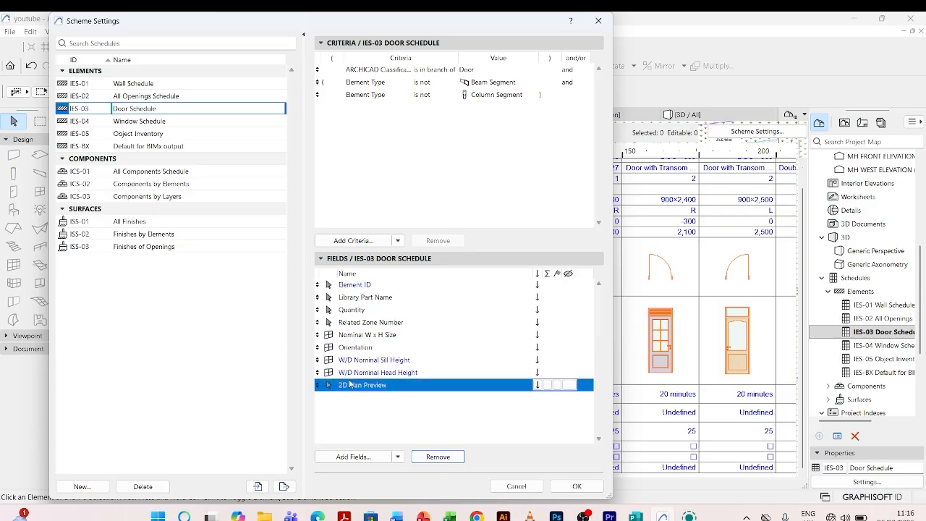
- Remove the W/D Nominal Head Height, W/D Nominal Sill Height and Orientation fields from the door schedule scheme
{"action": "left_click", "coordinate": [397, 373]}
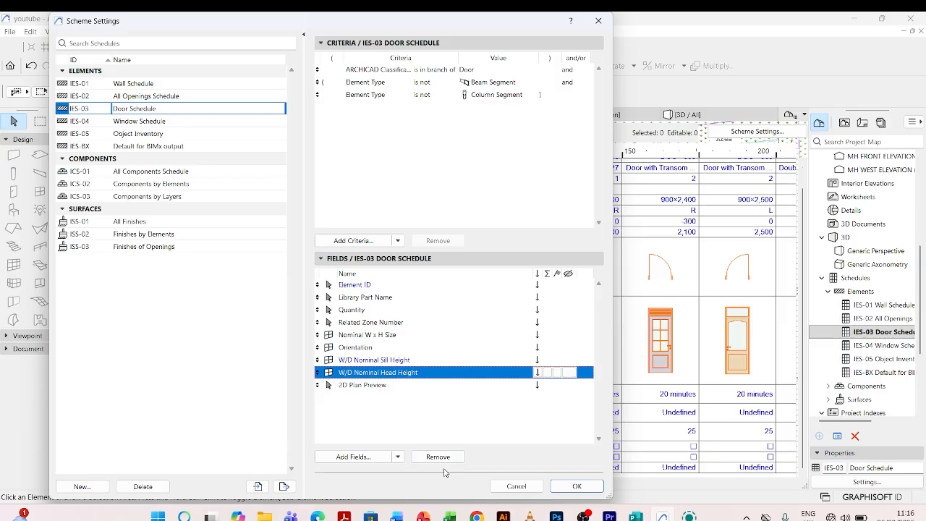
{"action": "left_click", "coordinate": [438, 457]}
{"action": "left_click", "coordinate": [399, 362]}
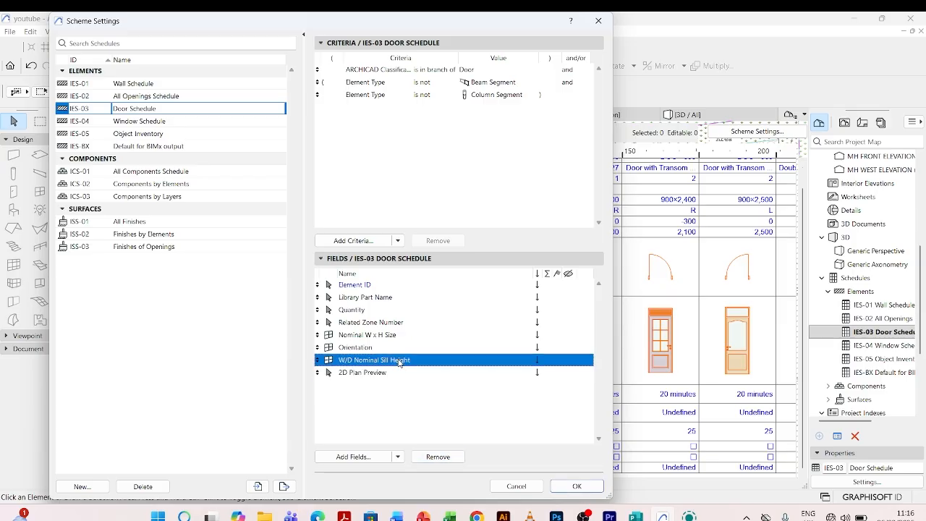
{"action": "left_click", "coordinate": [438, 454]}
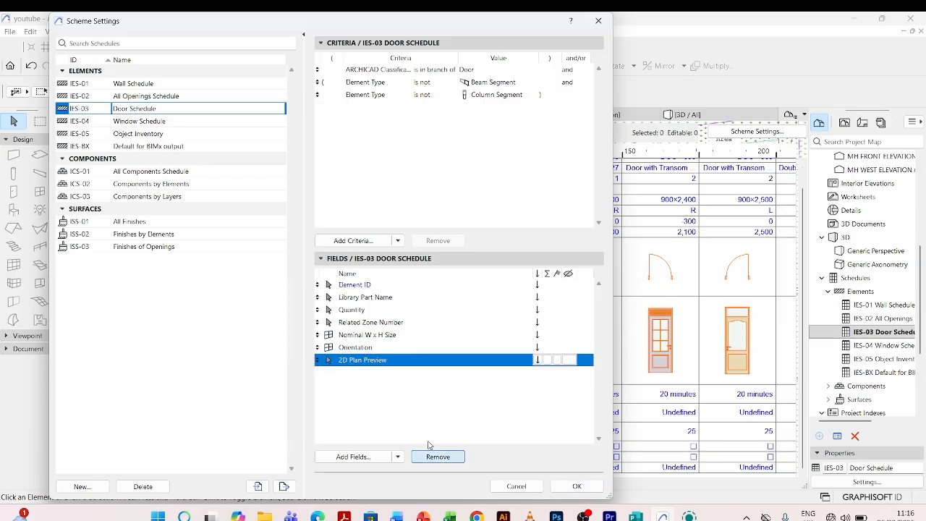
{"action": "left_click", "coordinate": [377, 349]}
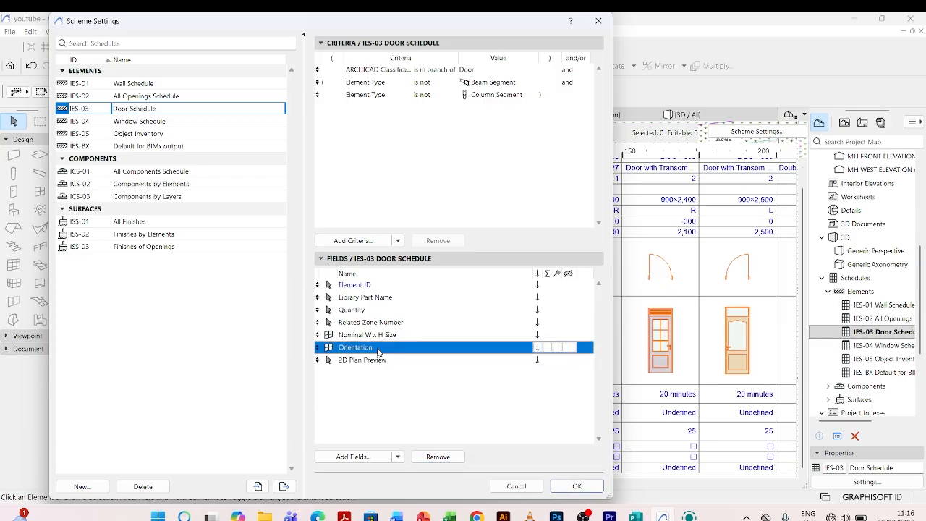
{"action": "left_click", "coordinate": [441, 459]}
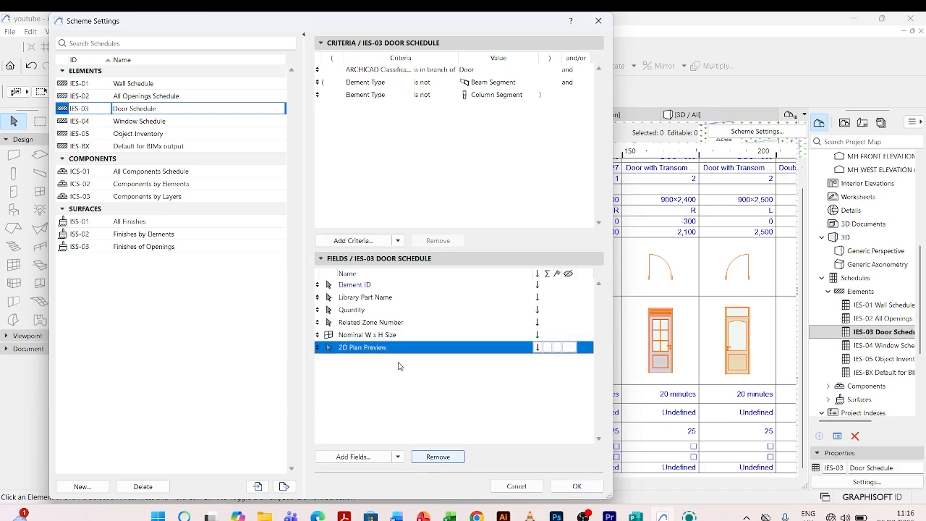
- Remove the Related Zone Number and Library Part Name fields from the door schedule scheme
{"action": "left_click", "coordinate": [376, 322]}
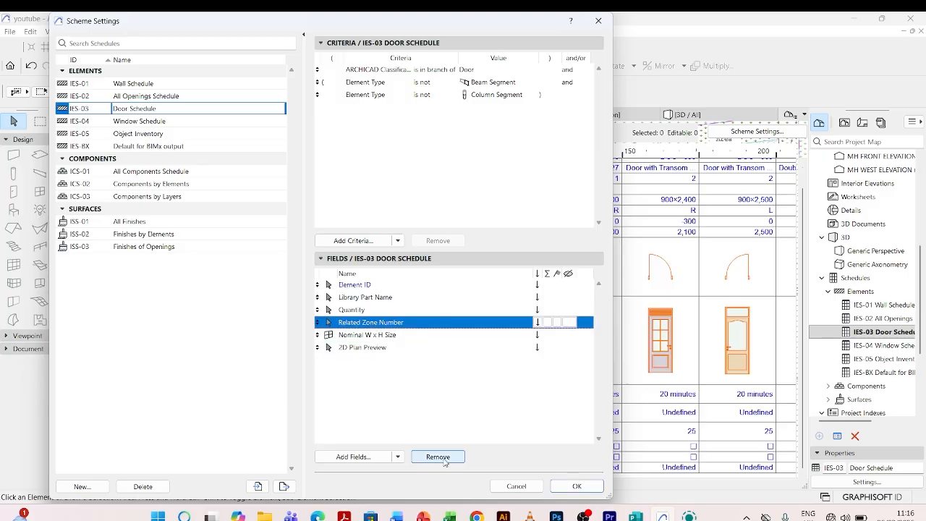
{"action": "left_click", "coordinate": [438, 457]}
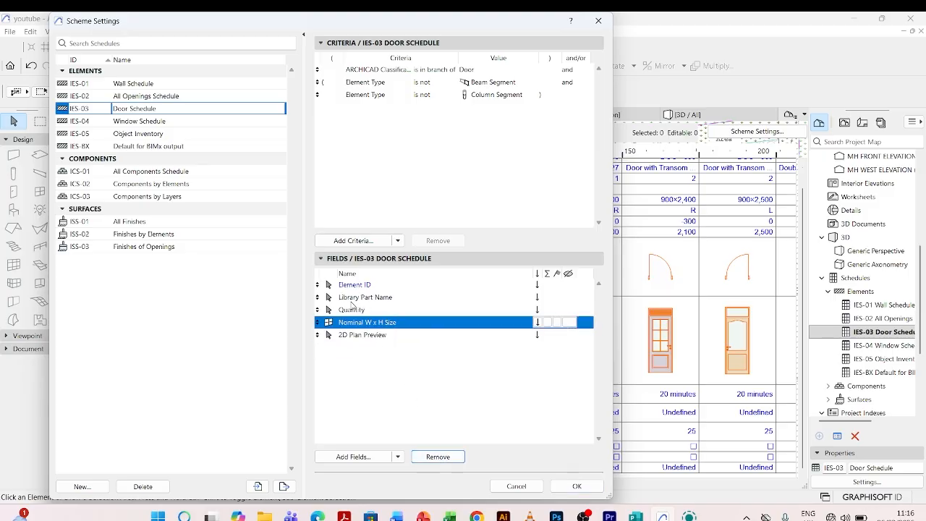
{"action": "left_click", "coordinate": [382, 298]}
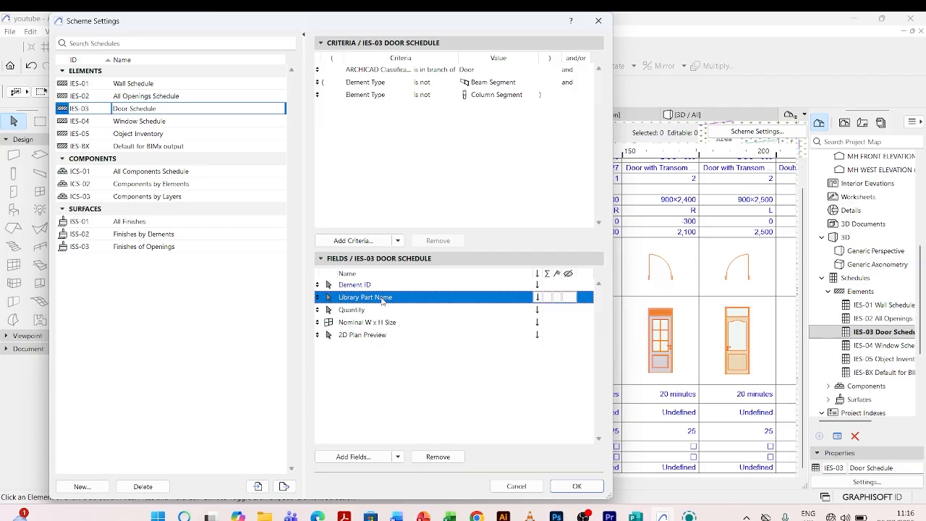
{"action": "left_click", "coordinate": [437, 456]}
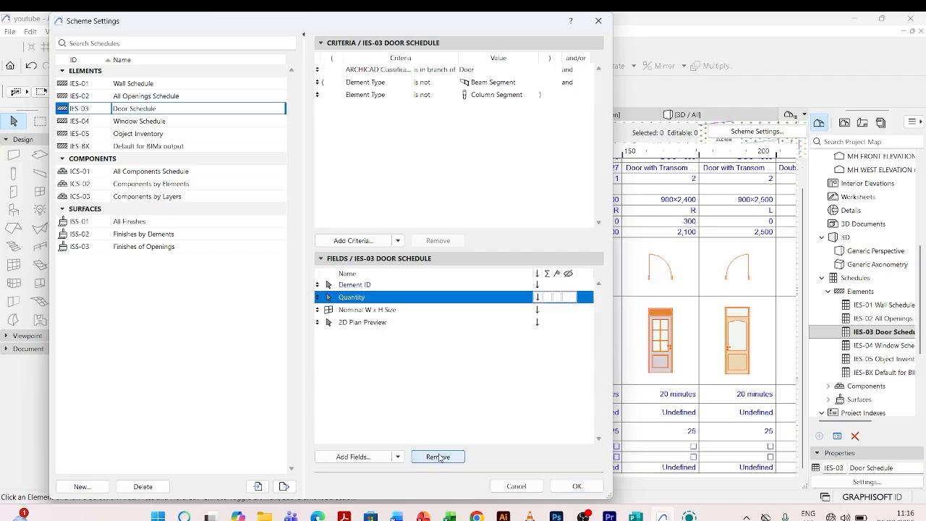
{"action": "left_click", "coordinate": [399, 385]}
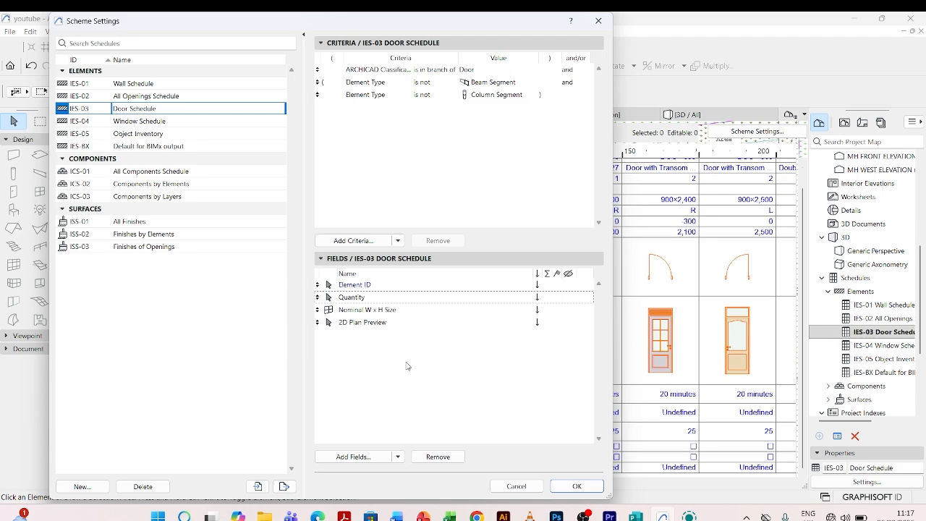
- Add the general parameters 3D Front View, Custom text 1 and Custom text 2 as schedule fields and apply the scheme settings
{"action": "left_click", "coordinate": [354, 456]}
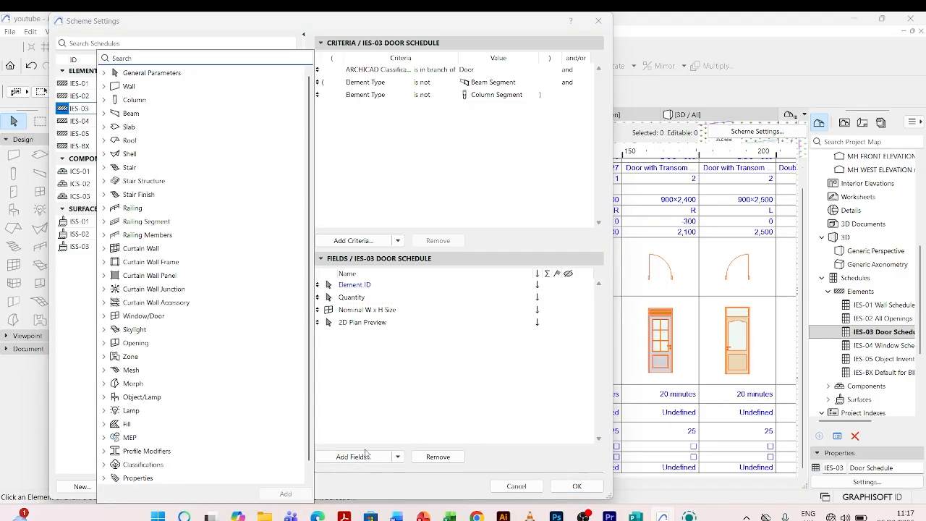
{"action": "left_click", "coordinate": [116, 73]}
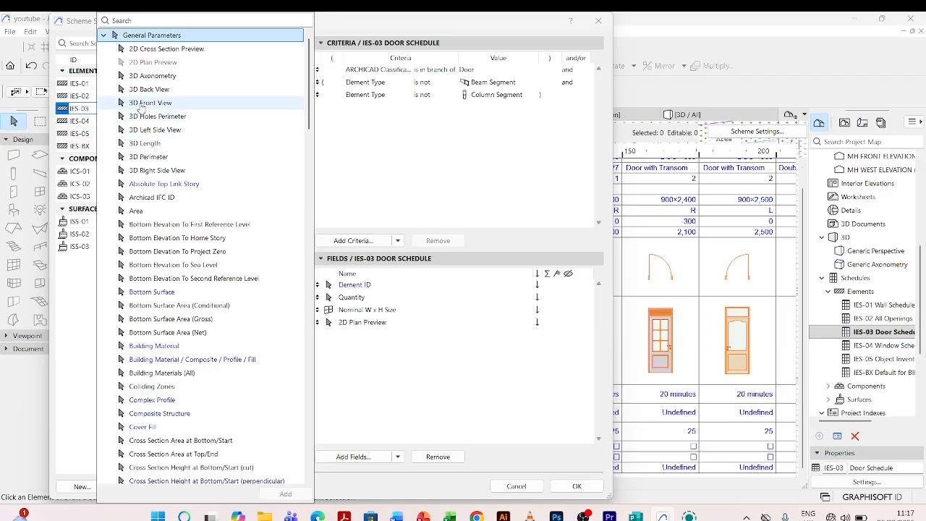
{"action": "left_click", "coordinate": [141, 105]}
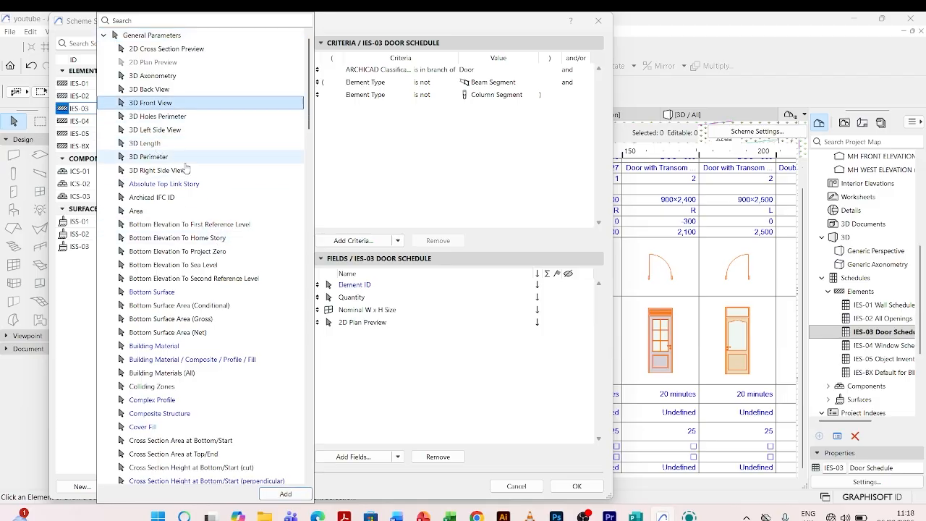
{"action": "scroll", "coordinate": [192, 186], "scroll_direction": "down", "scroll_amount": 1}
{"action": "scroll", "coordinate": [191, 184], "scroll_direction": "down", "scroll_amount": 5}
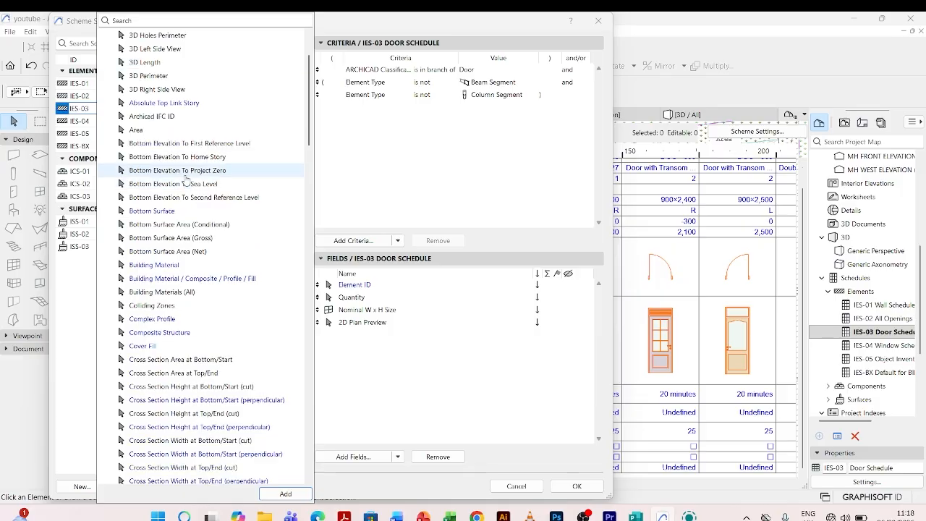
{"action": "scroll", "coordinate": [186, 179], "scroll_direction": "down", "scroll_amount": 1}
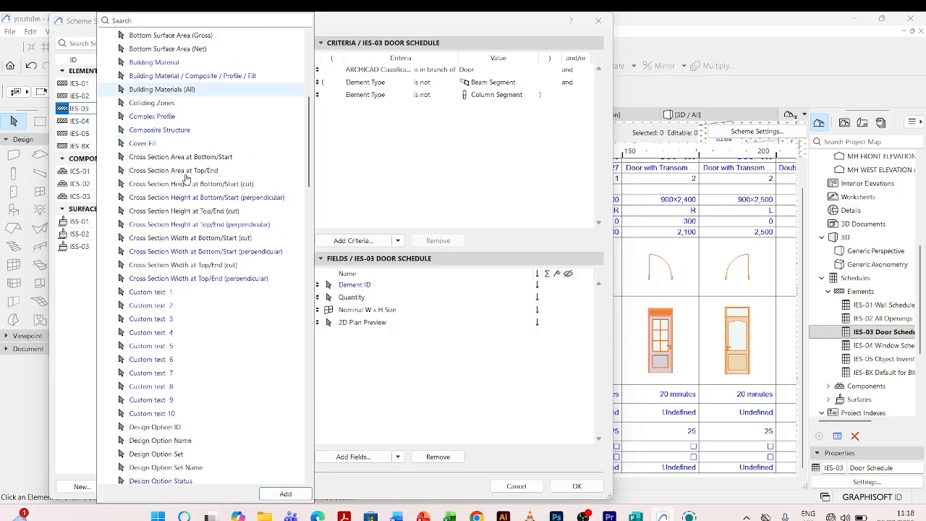
{"action": "left_click", "coordinate": [170, 292]}
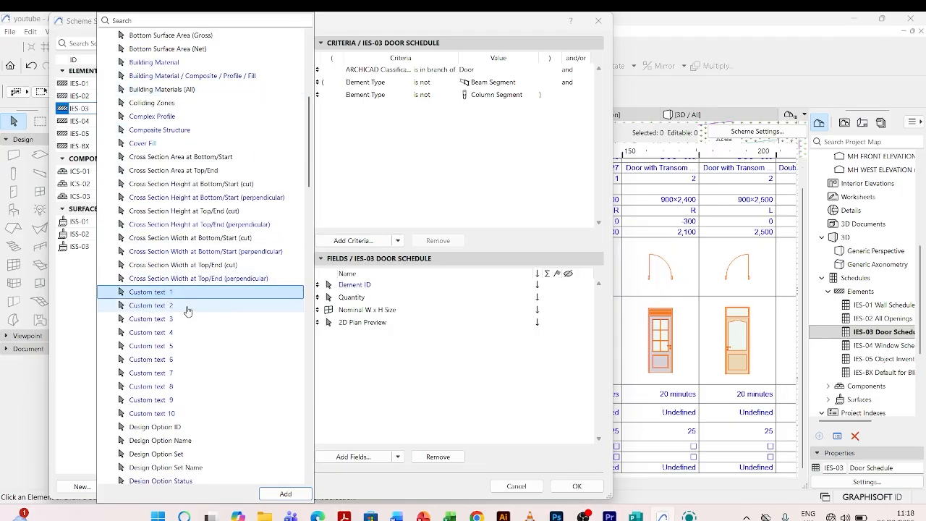
{"action": "left_click", "coordinate": [188, 306], "text": "shift"}
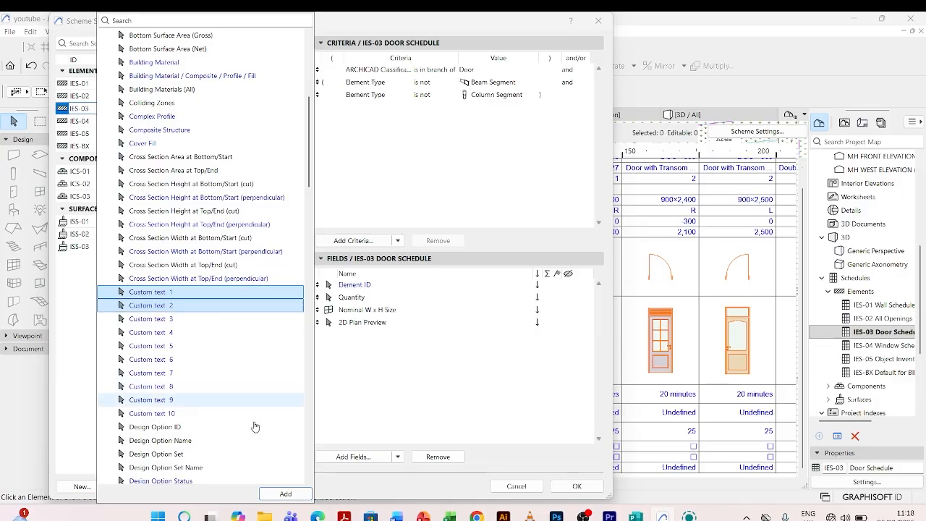
{"action": "left_click", "coordinate": [287, 496]}
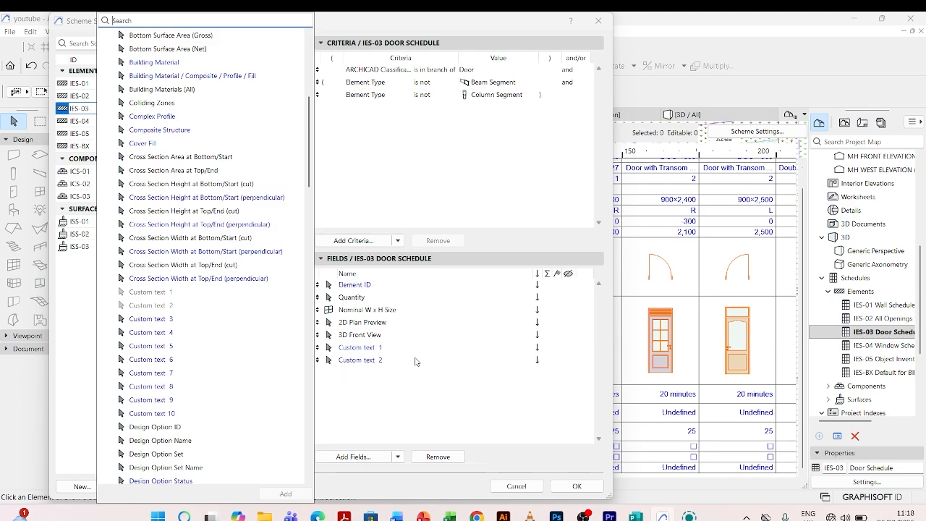
{"action": "left_click", "coordinate": [575, 488]}
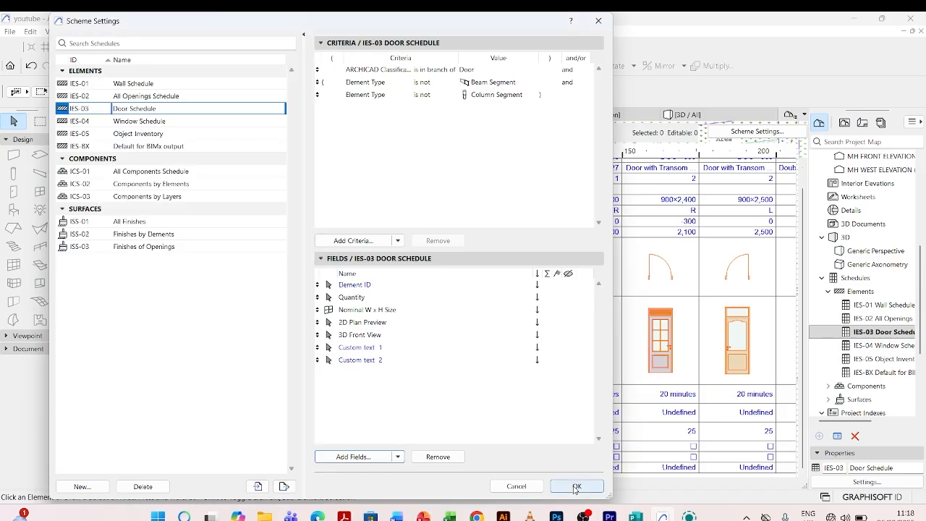
{"action": "left_click", "coordinate": [576, 489]}
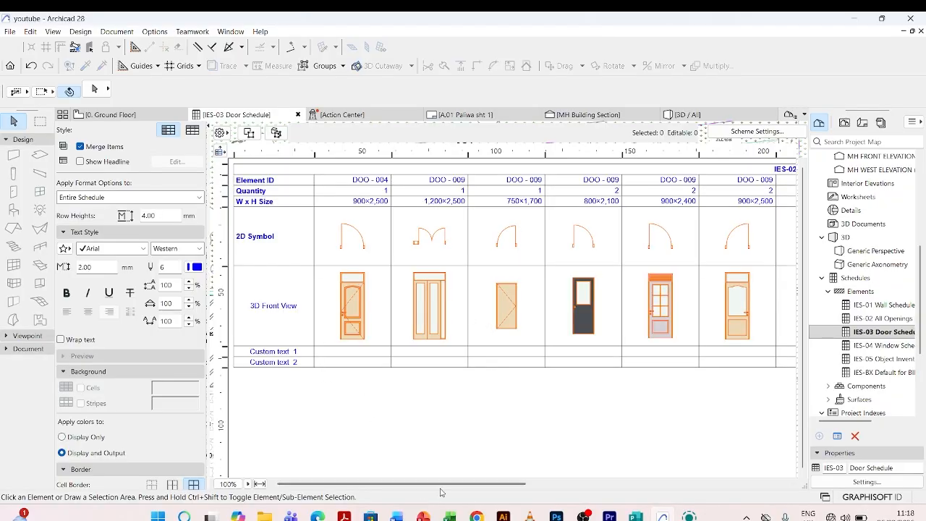
- Check the updated schedule across its full width, and rename the Element ID row header as DOOR MARK
{"action": "left_click_drag", "start_coordinate": [454, 484], "coordinate": [620, 485]}
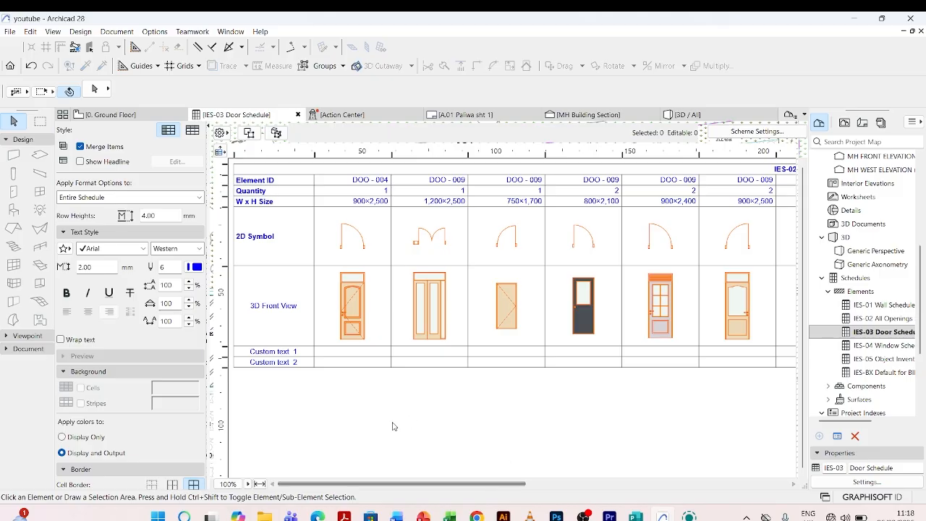
{"action": "left_click", "coordinate": [259, 484]}
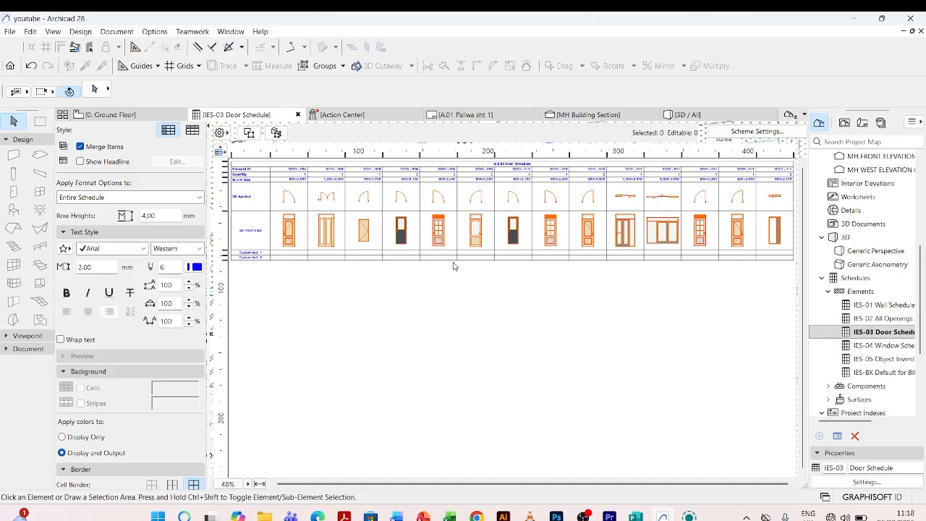
{"action": "left_click", "coordinate": [248, 484]}
{"action": "left_click", "coordinate": [265, 467]}
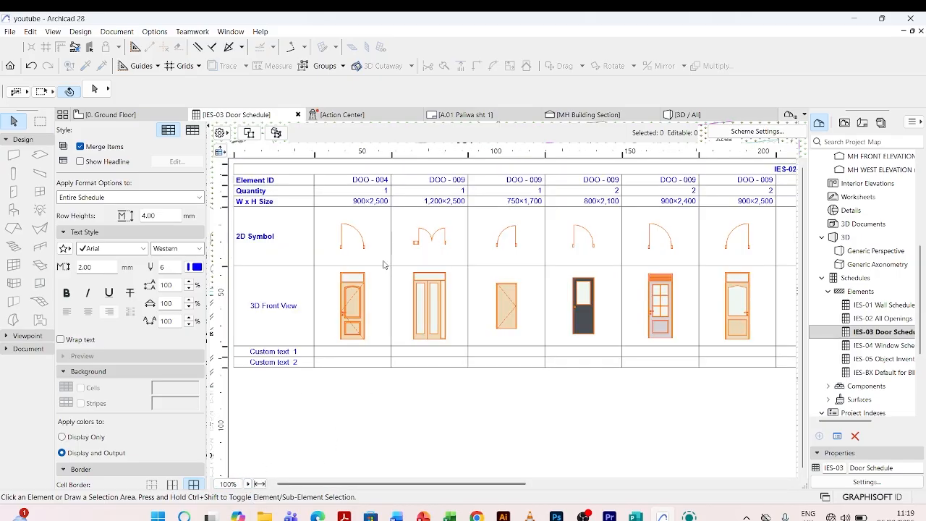
{"action": "left_click", "coordinate": [281, 181]}
{"action": "left_click_drag", "start_coordinate": [281, 180], "coordinate": [239, 180]}
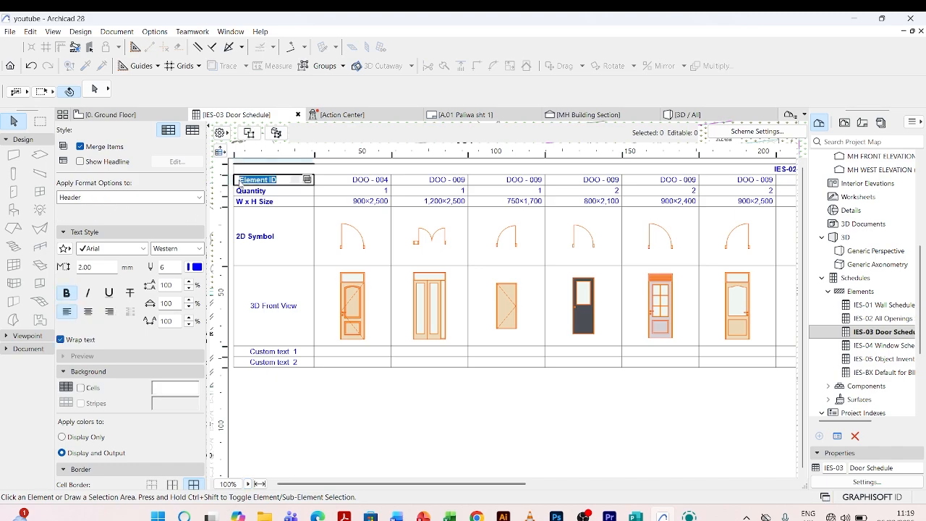
{"action": "type", "text": "DOOR MARK"}
{"action": "left_click", "coordinate": [335, 404]}
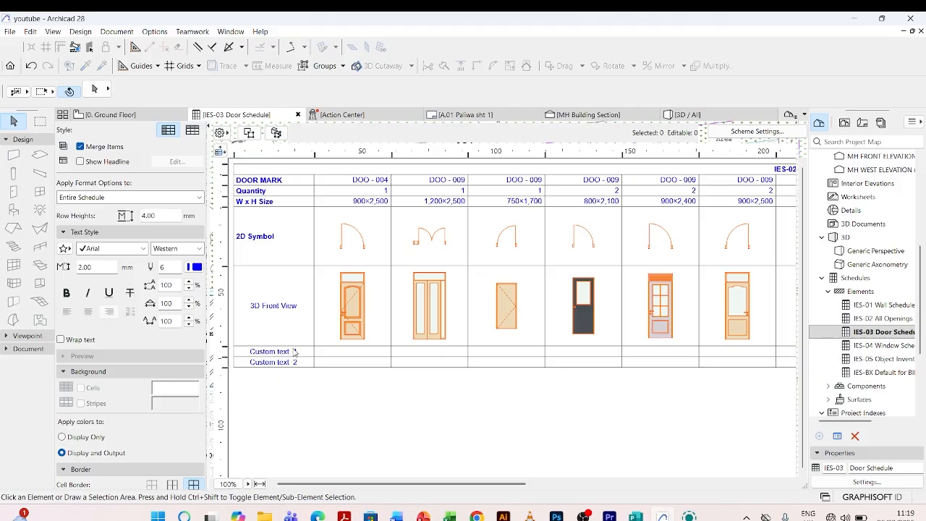
- In the scheme's field order, move Custom text 1 directly below Element ID and Quantity directly below 3D Front View
{"action": "left_click", "coordinate": [745, 133]}
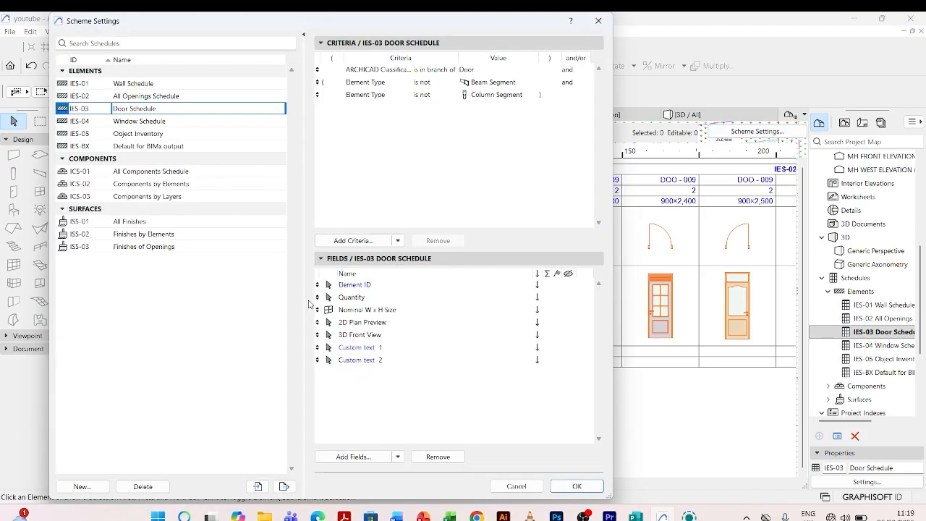
{"action": "left_click", "coordinate": [320, 349]}
{"action": "left_click_drag", "start_coordinate": [320, 352], "coordinate": [325, 297]}
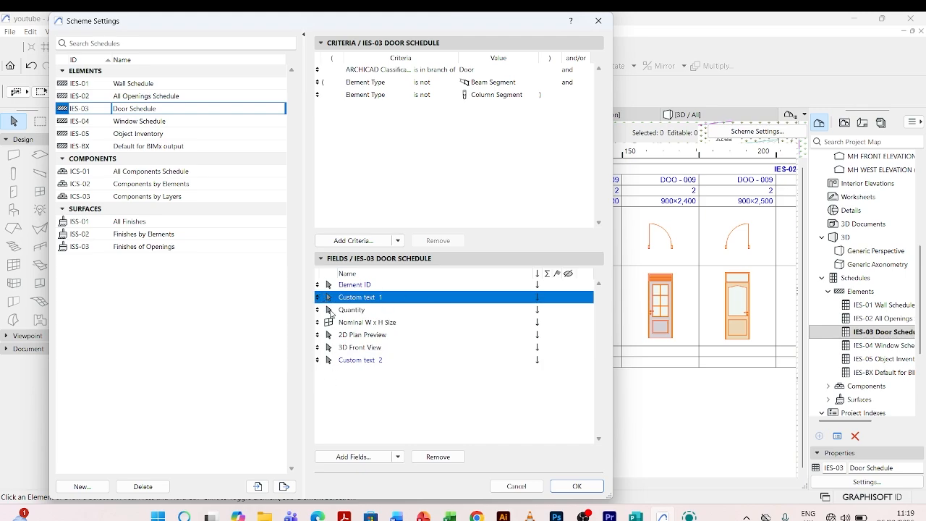
{"action": "left_click_drag", "start_coordinate": [334, 312], "coordinate": [317, 348]}
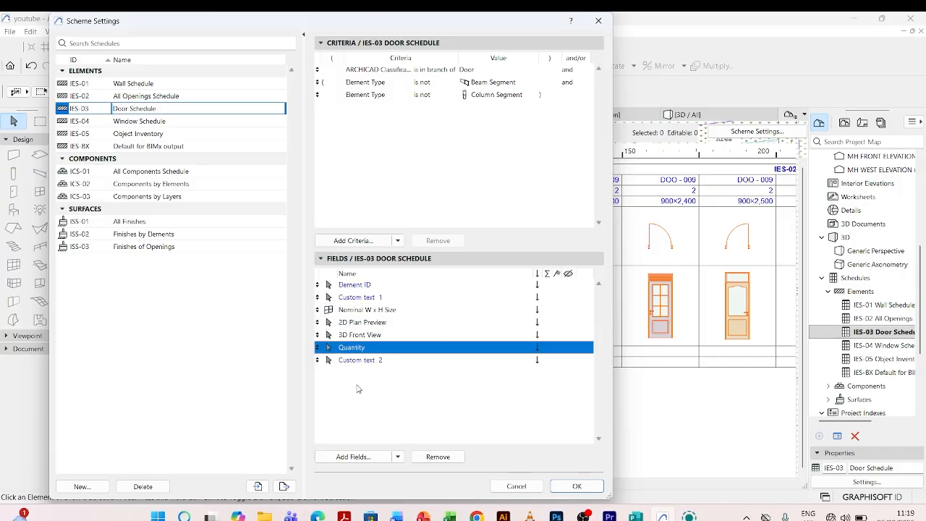
{"action": "left_click", "coordinate": [358, 399]}
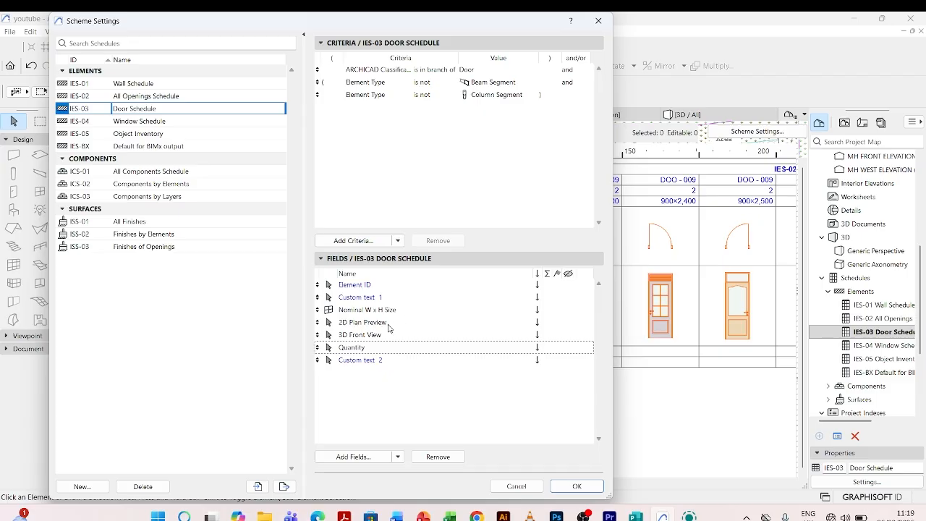
- Move the 2D Plan Preview field directly below 3D Front View and apply the scheme settings
{"action": "left_click", "coordinate": [318, 322]}
{"action": "left_click_drag", "start_coordinate": [319, 322], "coordinate": [317, 336]}
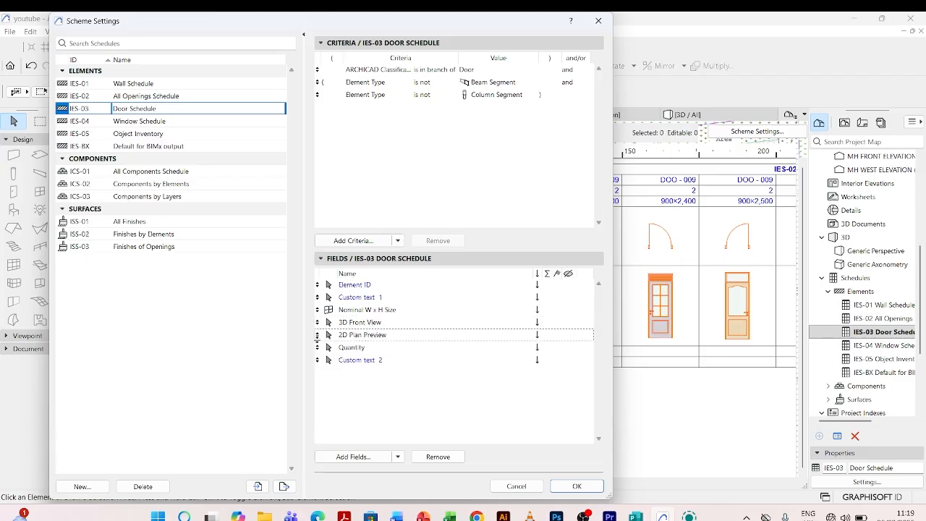
{"action": "left_click", "coordinate": [361, 409]}
{"action": "left_click", "coordinate": [577, 487]}
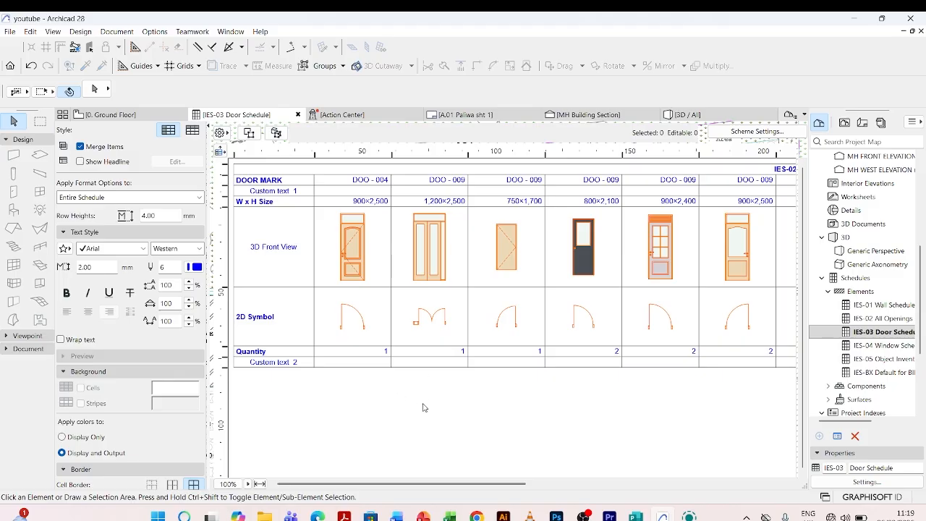
- Rename the Custom text 1 row header as DESCRIPTION
{"action": "left_click", "coordinate": [303, 191]}
{"action": "left_click_drag", "start_coordinate": [286, 191], "coordinate": [241, 191]}
{"action": "type", "text": "D"}
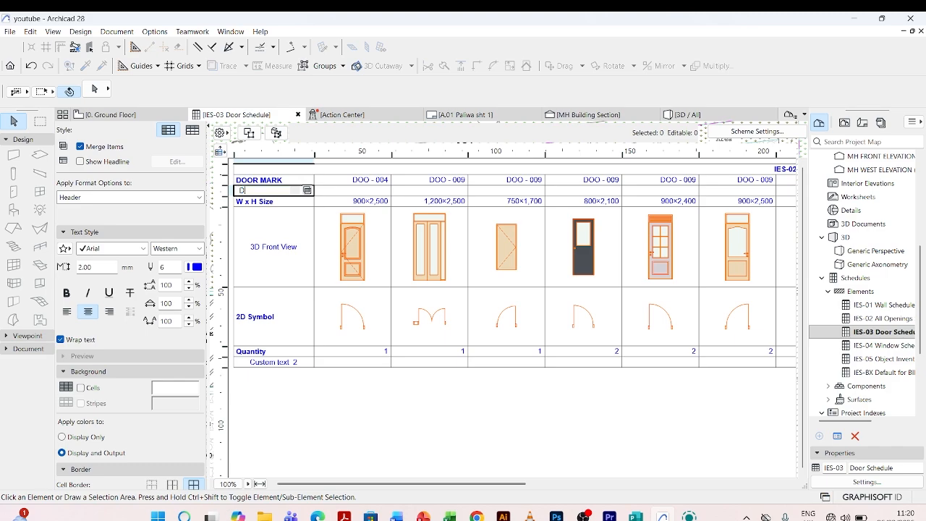
{"action": "type", "text": "ESCRIPTION"}
{"action": "left_click", "coordinate": [507, 247]}
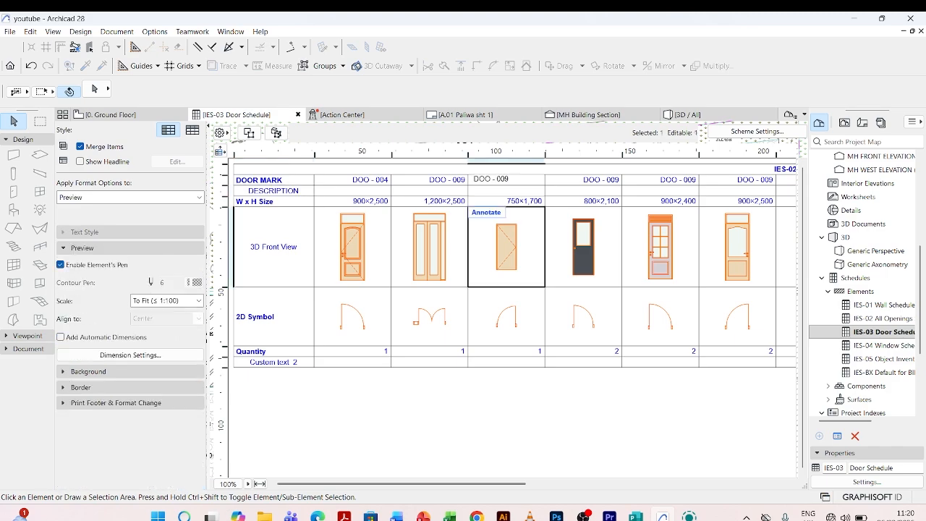
- Rename the Quantity row header in capitals as QUANTITY
{"action": "left_click", "coordinate": [279, 202]}
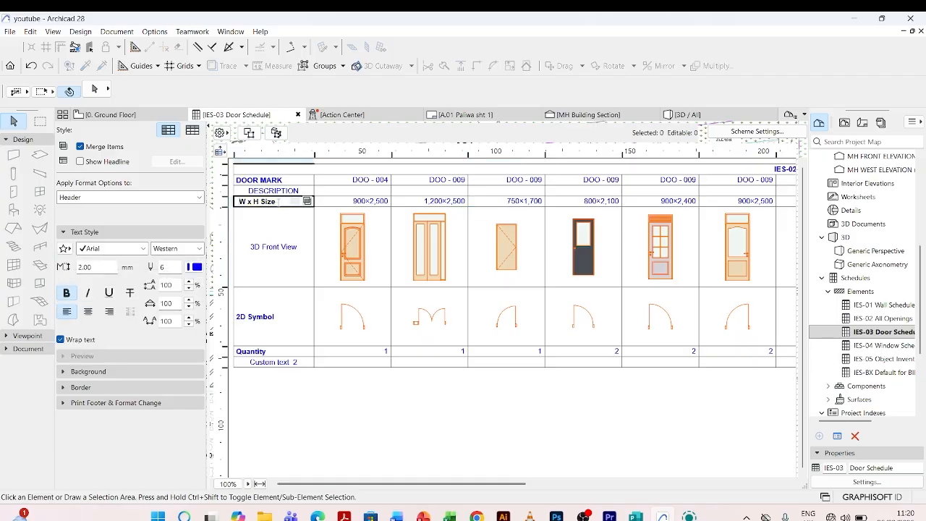
{"action": "left_click", "coordinate": [284, 219]}
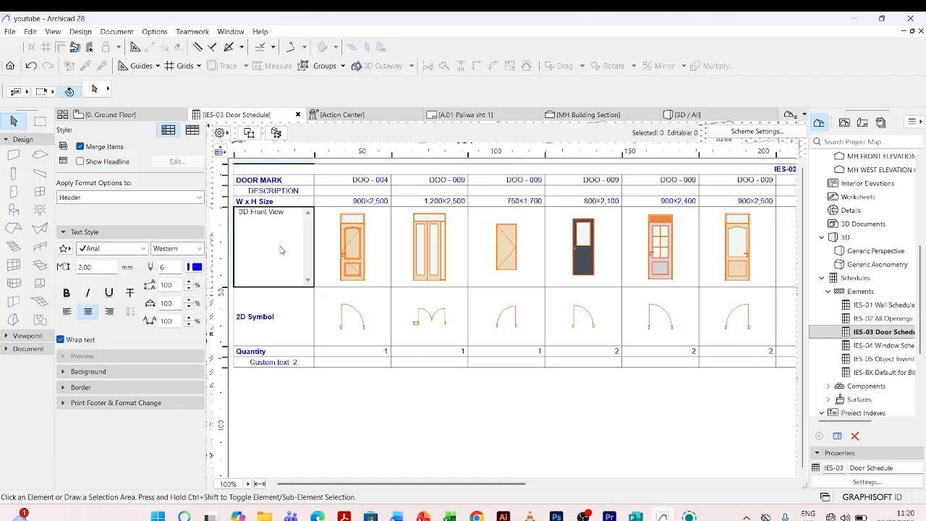
{"action": "left_click", "coordinate": [273, 352]}
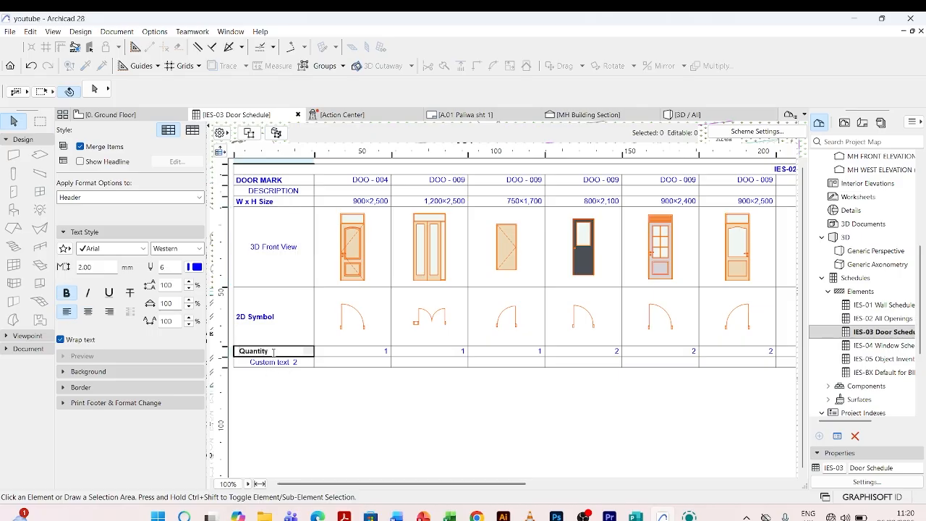
{"action": "double_click", "coordinate": [253, 351]}
{"action": "type", "text": "QUANTITY"}
{"action": "key", "text": "Escape"}
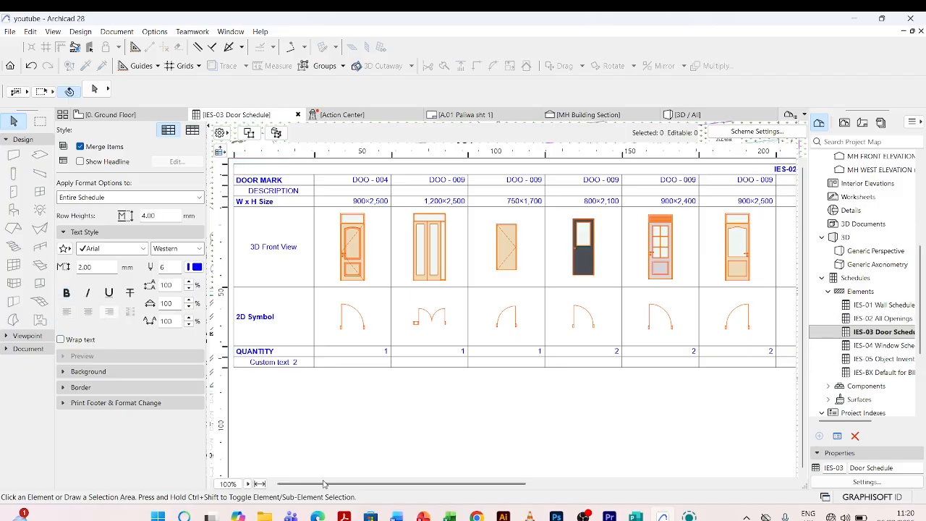
- Rename the Custom text 2 row header as LOCATION
{"action": "left_click", "coordinate": [284, 364]}
{"action": "left_click_drag", "start_coordinate": [284, 366], "coordinate": [239, 368]}
{"action": "type", "text": "LOCATION"}
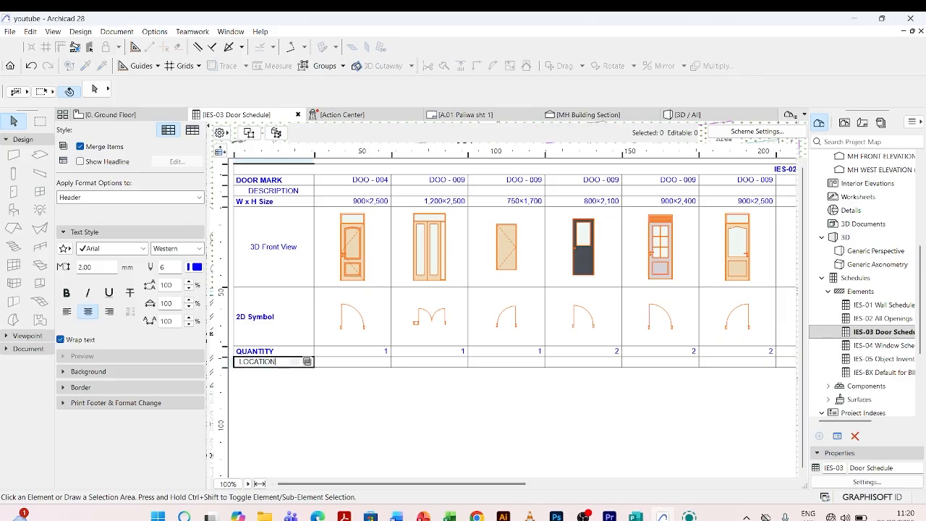
{"action": "key", "text": "Tab"}
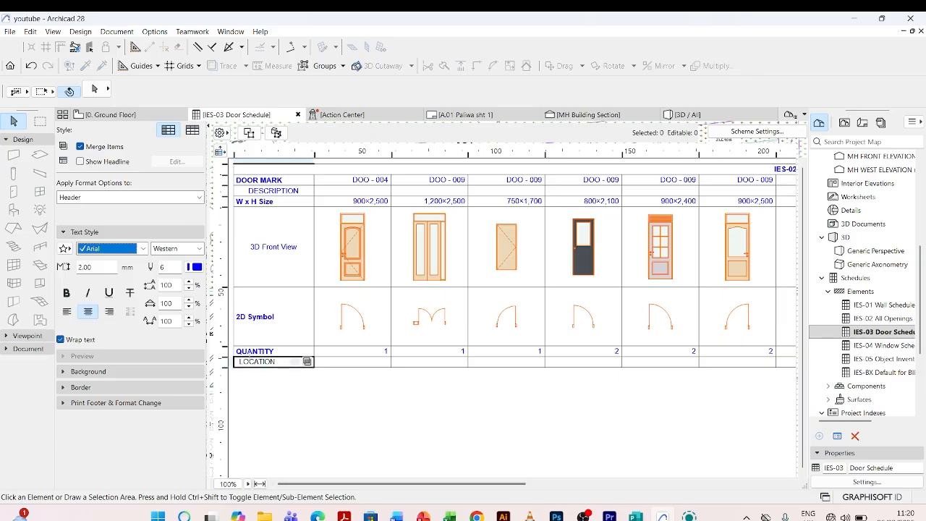
- Try the Berlin Sans FB font on the row headers and set it back to Arial
{"action": "left_click", "coordinate": [143, 249]}
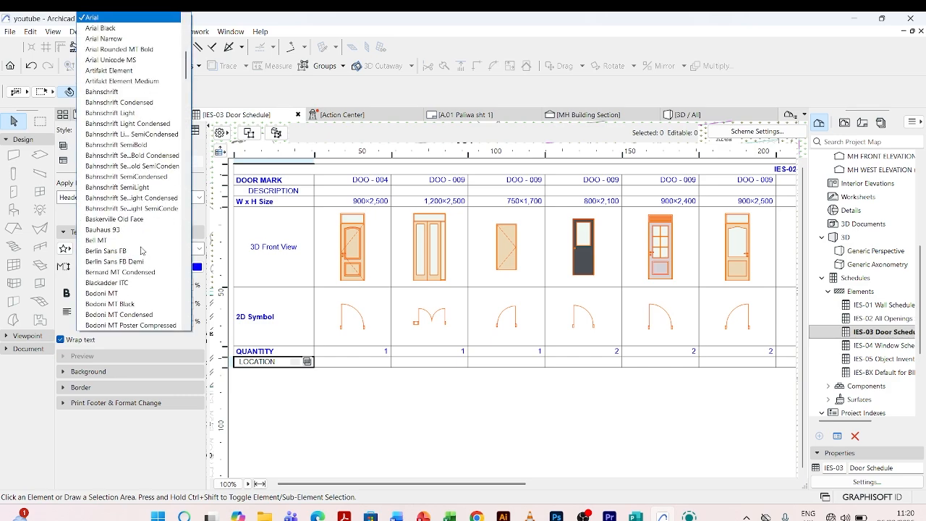
{"action": "left_click", "coordinate": [116, 250]}
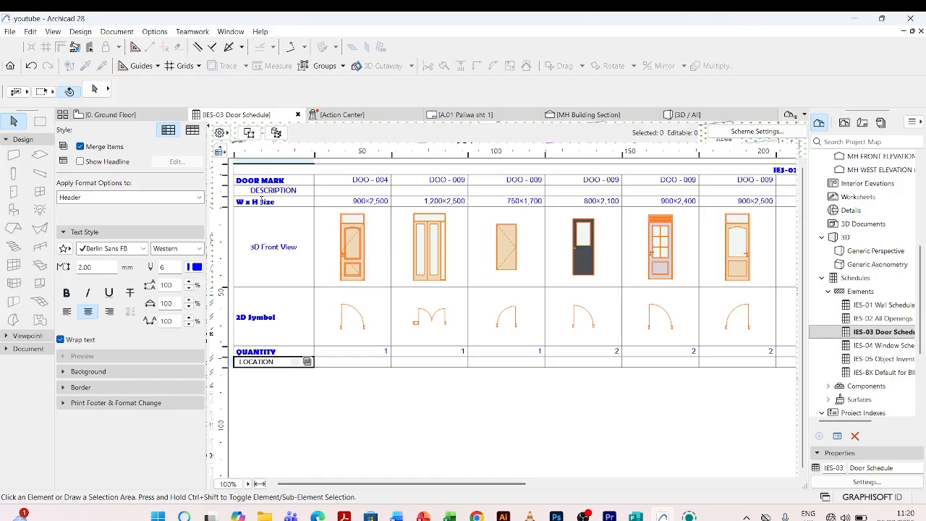
{"action": "left_click", "coordinate": [142, 248]}
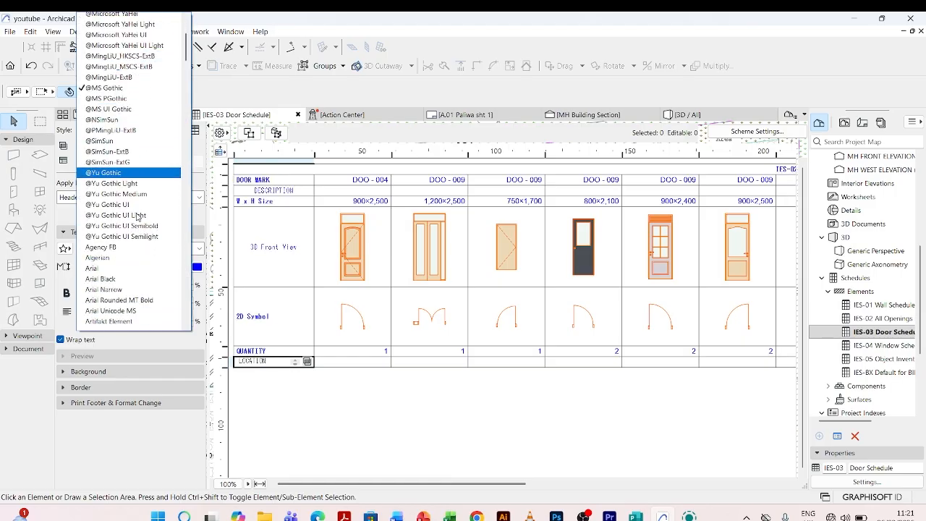
{"action": "scroll", "coordinate": [138, 216], "scroll_direction": "down", "scroll_amount": 1}
{"action": "left_click", "coordinate": [110, 251]}
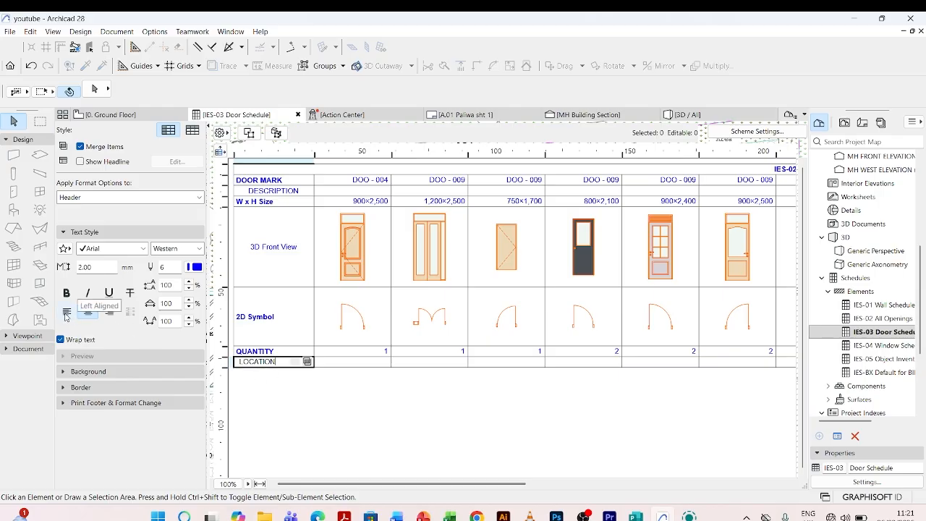
- Format the LOCATION row header as left-aligned and bold
{"action": "left_click", "coordinate": [66, 316]}
{"action": "left_click", "coordinate": [275, 392]}
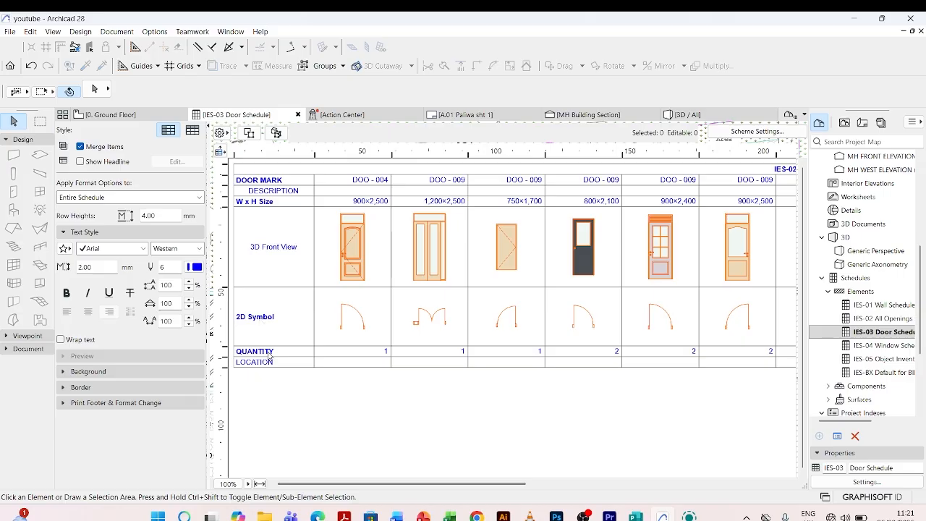
{"action": "left_click", "coordinate": [268, 350]}
{"action": "left_click", "coordinate": [271, 364]}
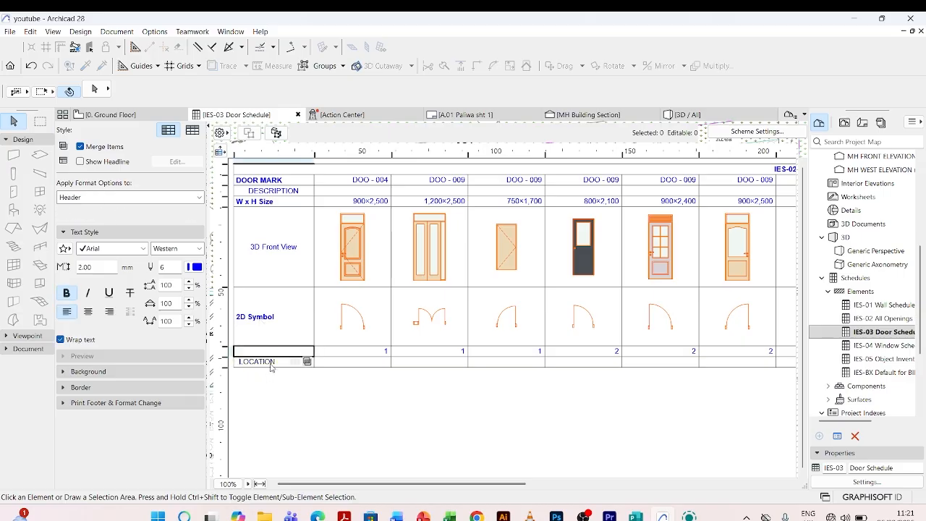
{"action": "left_click", "coordinate": [66, 294]}
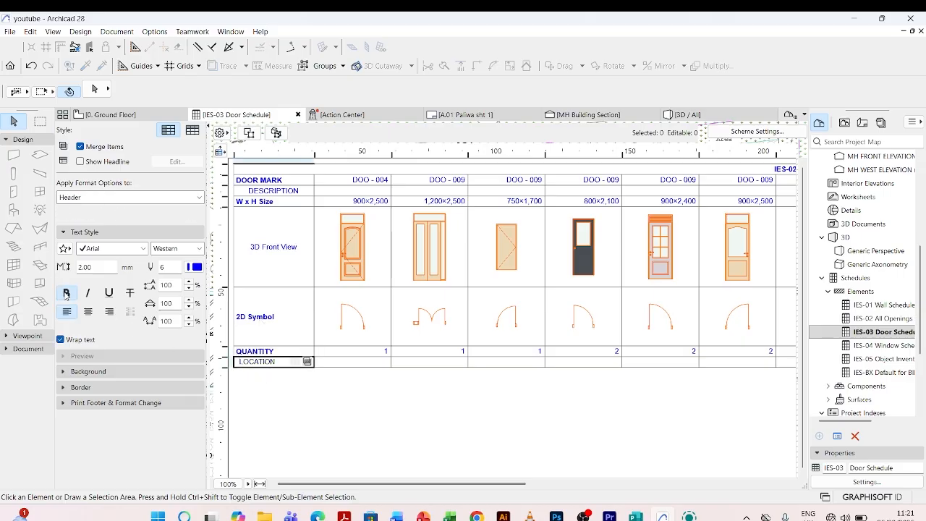
{"action": "left_click", "coordinate": [296, 388]}
- Rename the 2D Symbol row header in capitals as 2D SYMBOL
{"action": "left_click", "coordinate": [269, 322]}
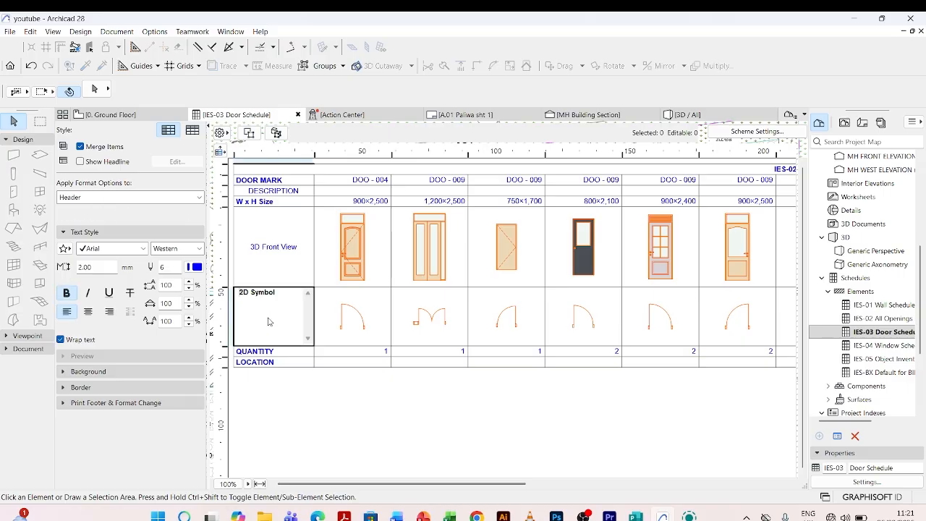
{"action": "double_click", "coordinate": [282, 298]}
{"action": "type", "text": "SYMBOL"}
{"action": "left_click", "coordinate": [328, 412]}
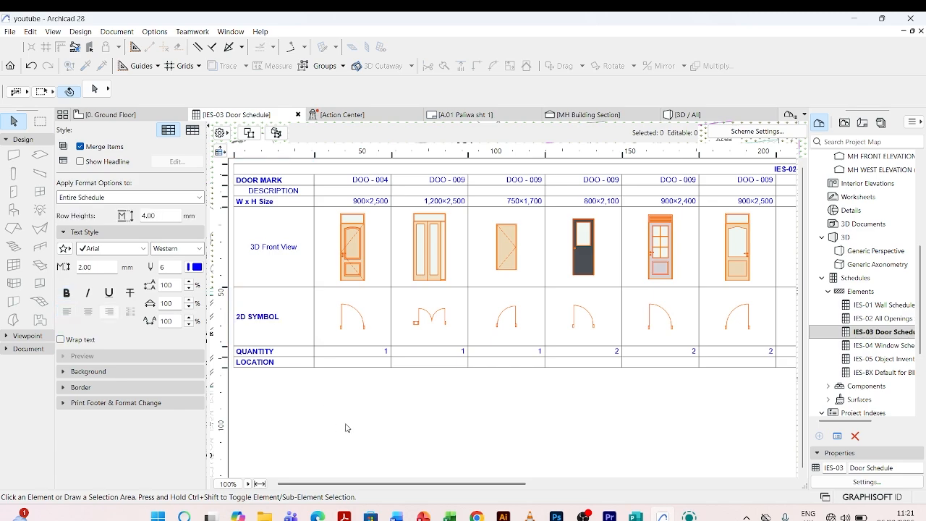
- Rename the 3D Front View row header as 3D VIEW and make it bold and left-aligned
{"action": "left_click", "coordinate": [290, 251]}
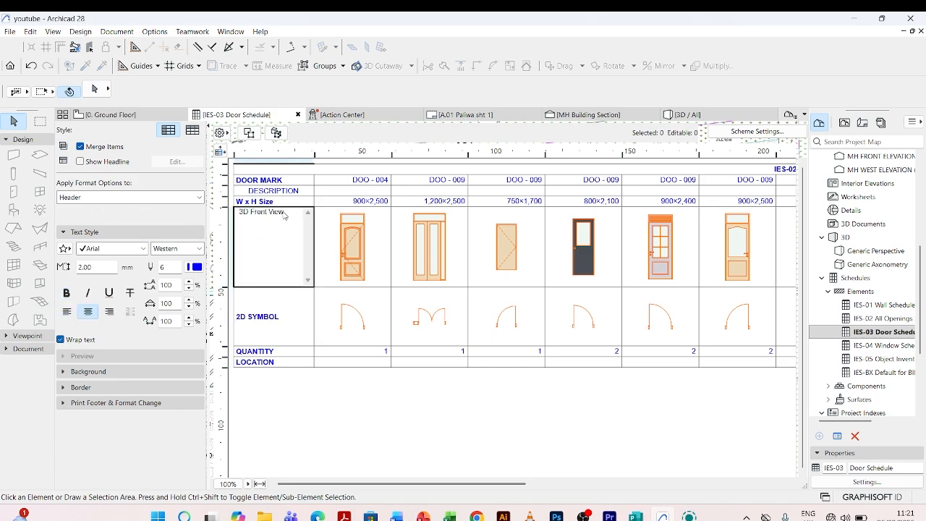
{"action": "left_click_drag", "start_coordinate": [285, 211], "coordinate": [251, 214]}
{"action": "type", "text": "VIEW"}
{"action": "left_click", "coordinate": [66, 293]}
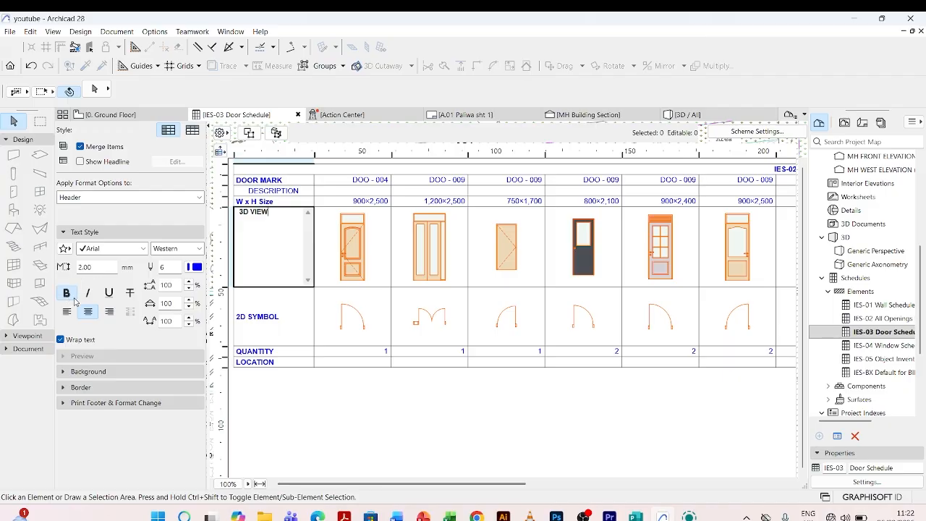
{"action": "left_click", "coordinate": [329, 429]}
{"action": "double_click", "coordinate": [275, 322]}
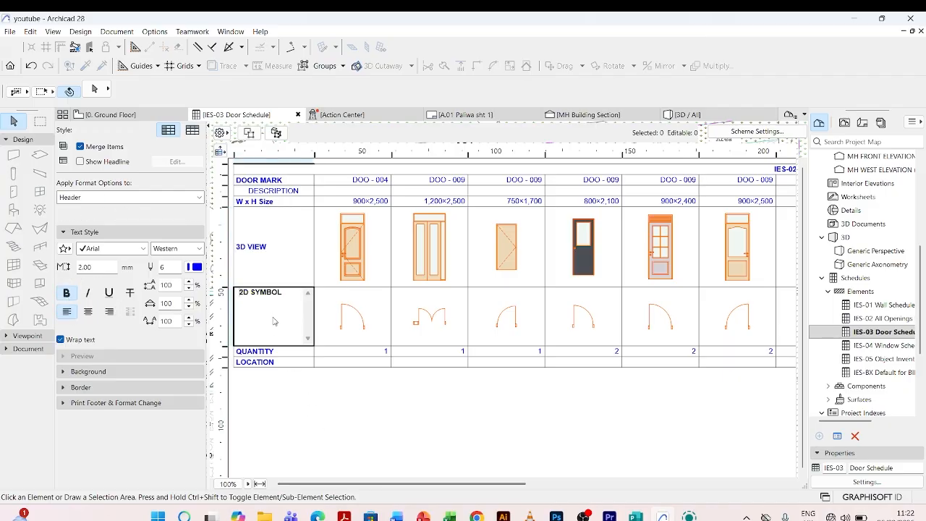
{"action": "left_click", "coordinate": [283, 420]}
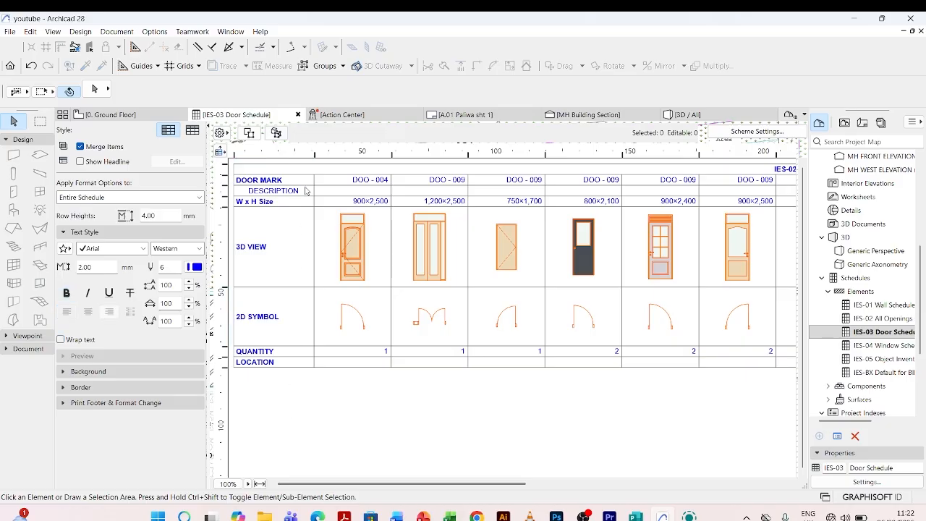
- Format the DESCRIPTION row header as bold and left-aligned
{"action": "double_click", "coordinate": [291, 191]}
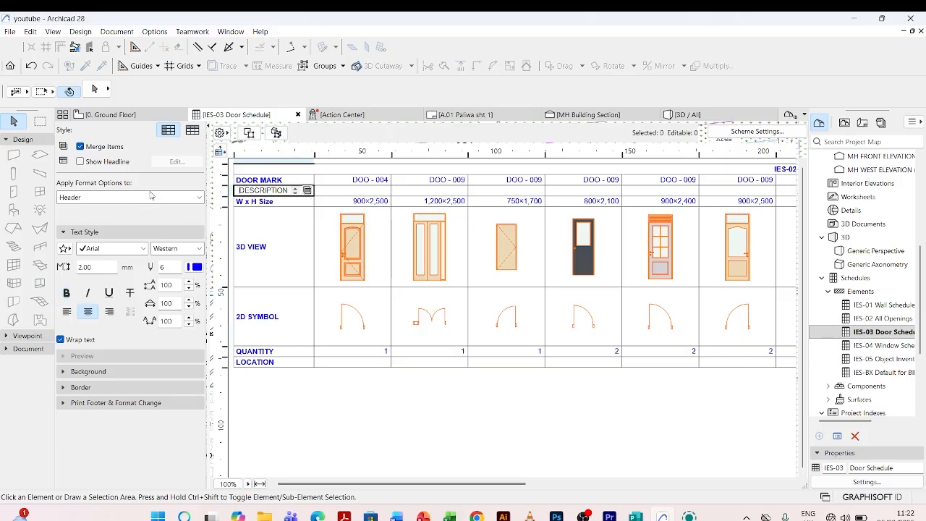
{"action": "left_click", "coordinate": [66, 292]}
{"action": "left_click", "coordinate": [66, 311]}
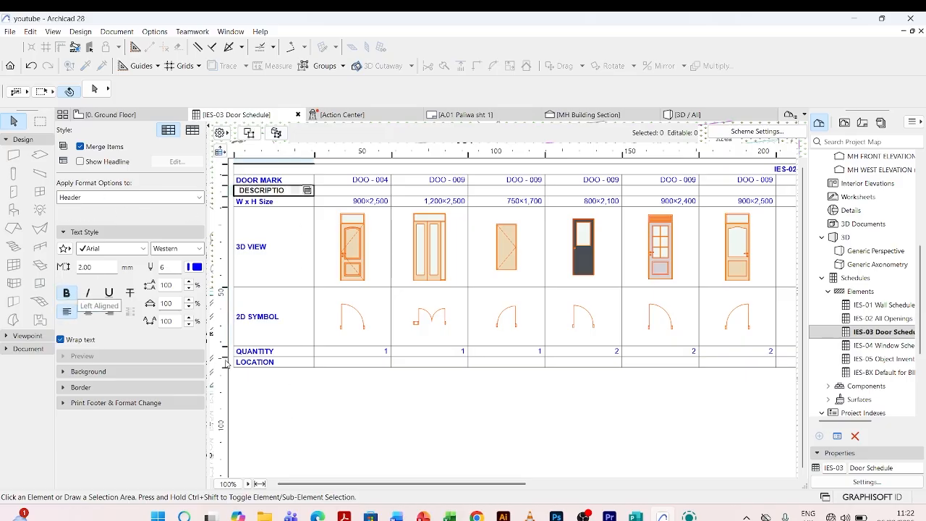
{"action": "left_click", "coordinate": [335, 418]}
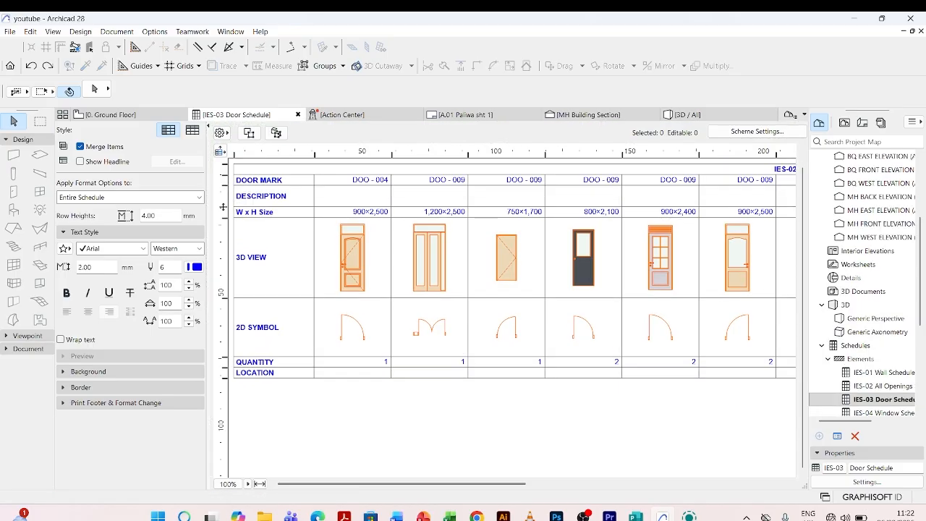
- Increase the heights of the W x H Size, 3D VIEW, QUANTITY and LOCATION rows
{"action": "left_click_drag", "start_coordinate": [223, 207], "coordinate": [227, 228]}
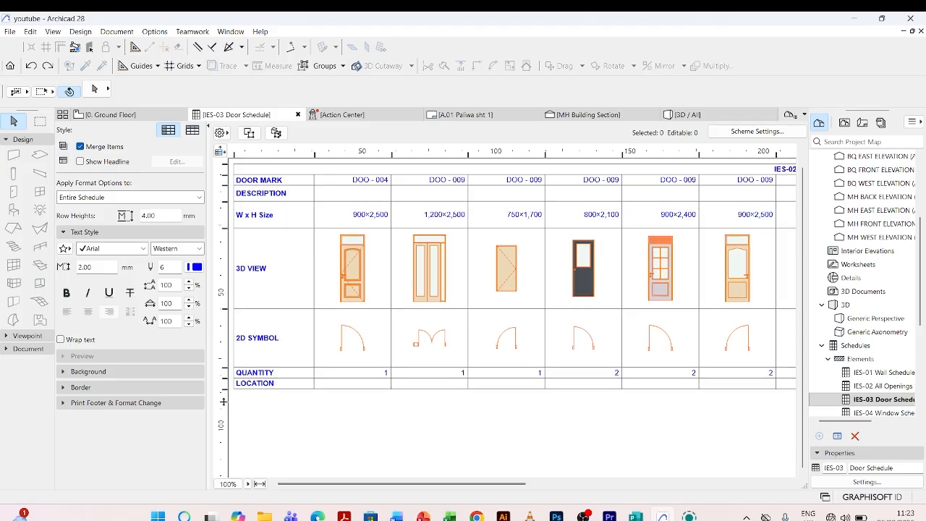
{"action": "left_click_drag", "start_coordinate": [225, 391], "coordinate": [225, 405]}
{"action": "left_click_drag", "start_coordinate": [224, 379], "coordinate": [225, 390]}
{"action": "left_click_drag", "start_coordinate": [224, 310], "coordinate": [224, 330]}
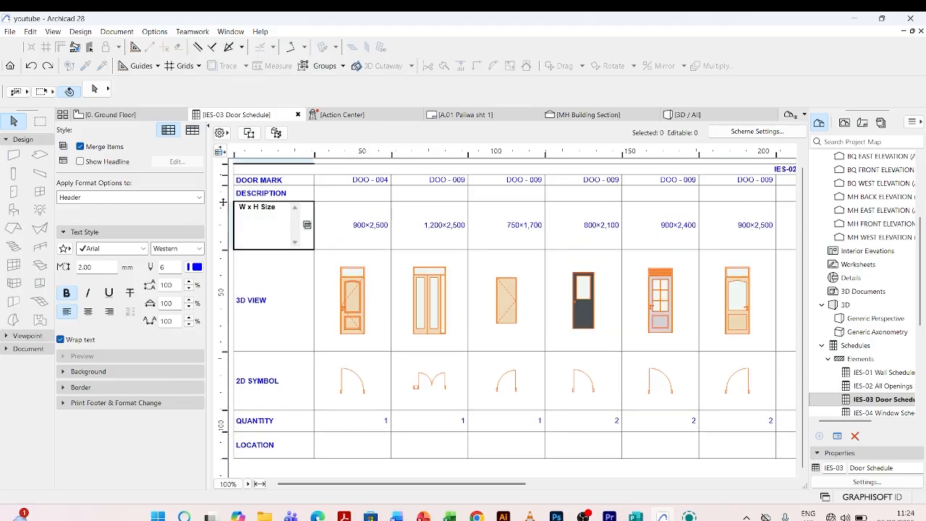
- Make the DESCRIPTION row several times taller and reduce the height of the W x H Size row
{"action": "left_click_drag", "start_coordinate": [225, 201], "coordinate": [225, 215]}
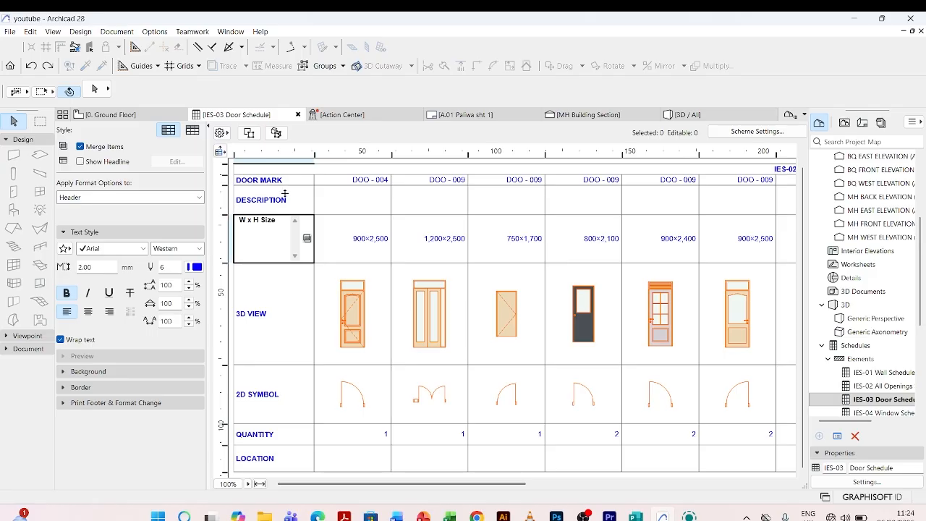
{"action": "left_click_drag", "start_coordinate": [224, 262], "coordinate": [227, 286]}
{"action": "left_click_drag", "start_coordinate": [226, 215], "coordinate": [223, 286]}
{"action": "scroll", "coordinate": [252, 313], "scroll_direction": "down", "scroll_amount": 3}
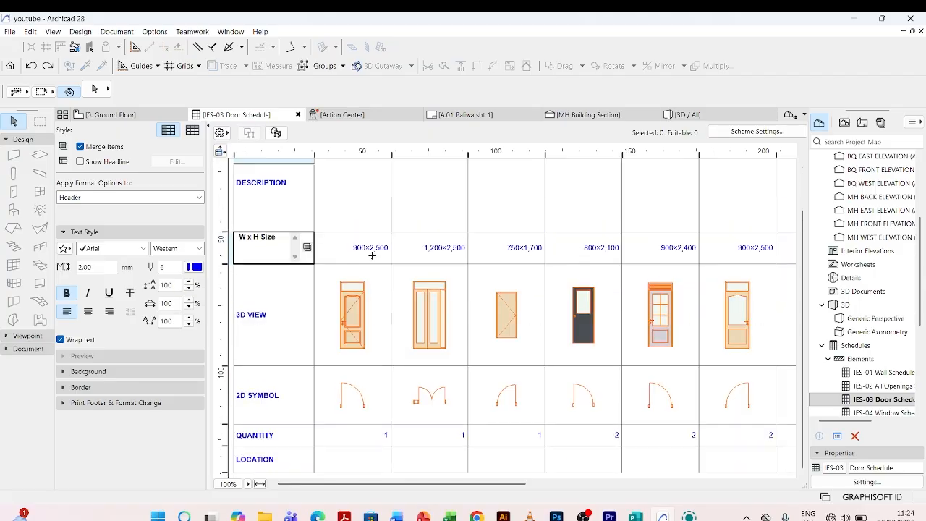
{"action": "scroll", "coordinate": [327, 190], "scroll_direction": "up", "scroll_amount": 2}
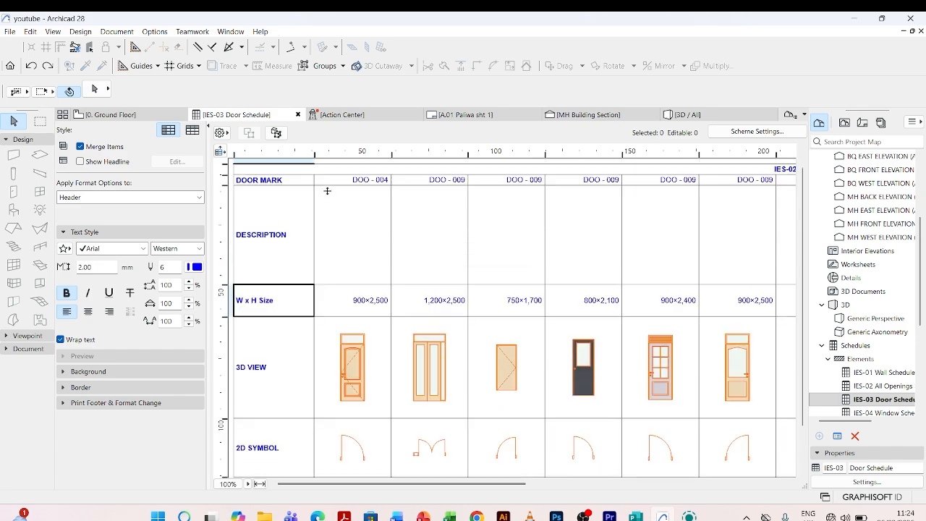
- Enter "Single flush timber door" as the description of door DOO - 004
{"action": "left_click", "coordinate": [388, 218]}
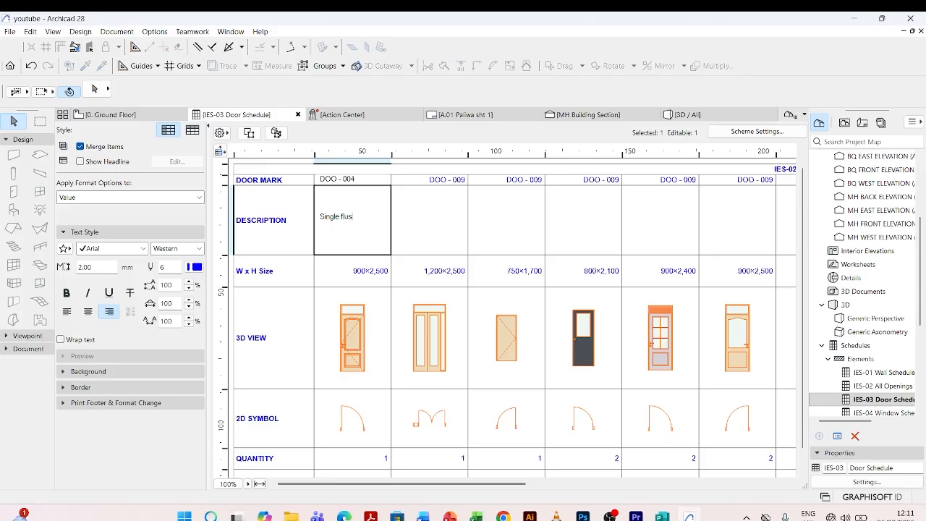
{"action": "type", "text": "Single flush timber door"}
{"action": "left_click", "coordinate": [437, 226]}
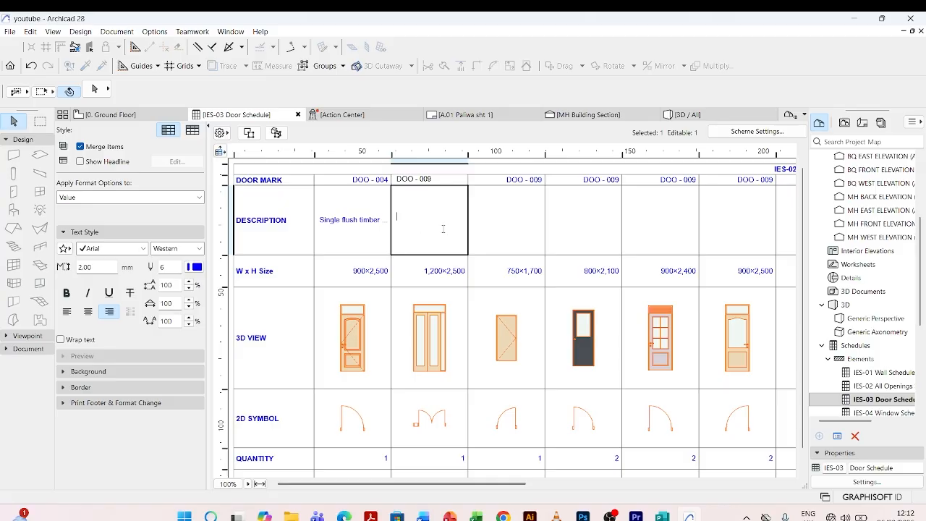
{"action": "left_click", "coordinate": [530, 219]}
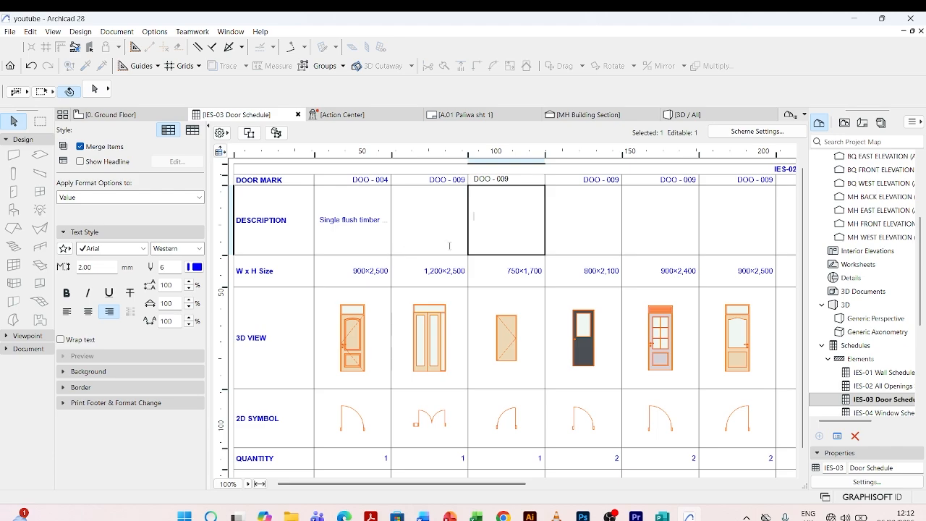
{"action": "left_click", "coordinate": [587, 225]}
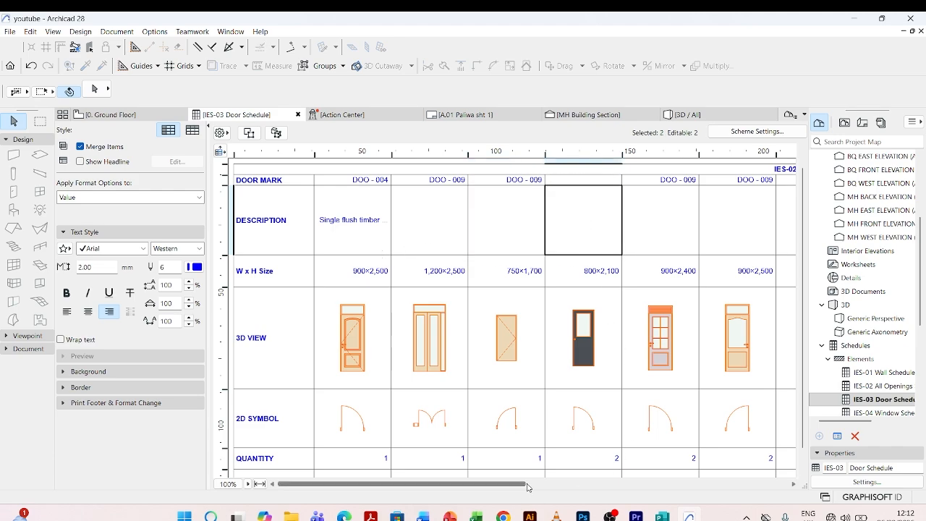
- Enter Kitchen as the location of the 900×2,400 door marked DOO - 010
{"action": "left_click_drag", "start_coordinate": [521, 486], "coordinate": [628, 492]}
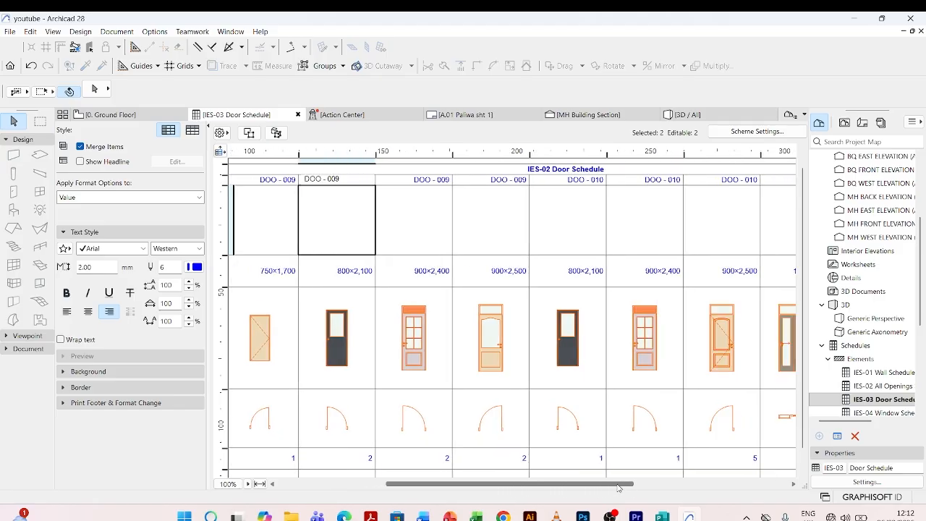
{"action": "left_click", "coordinate": [617, 475]}
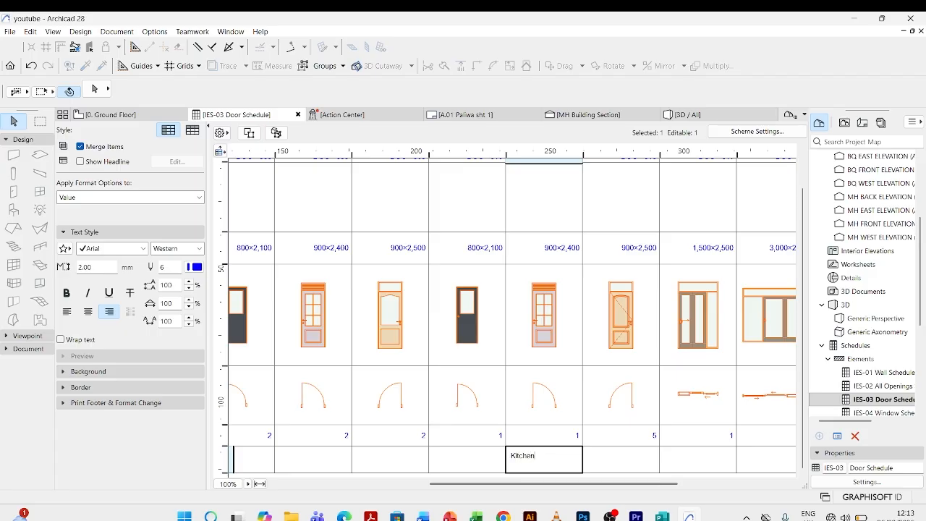
{"action": "left_click", "coordinate": [612, 461]}
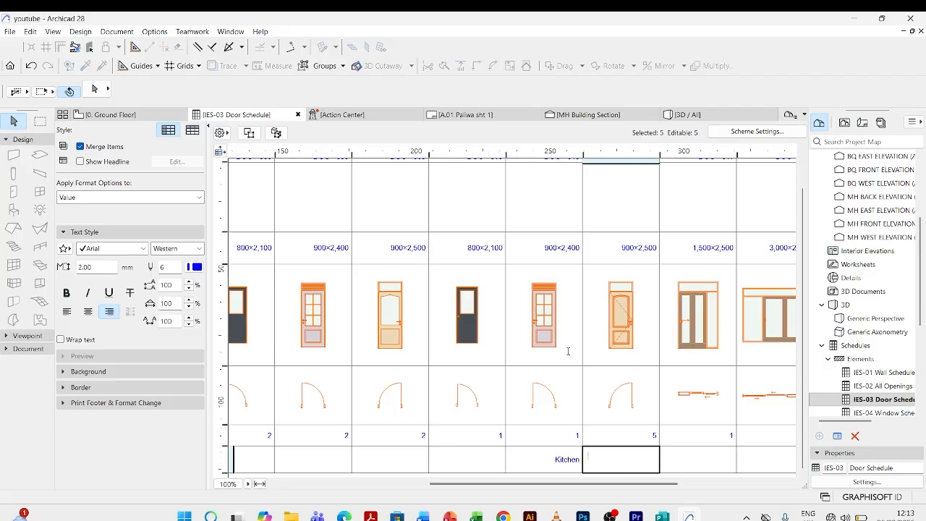
{"action": "left_click", "coordinate": [259, 484]}
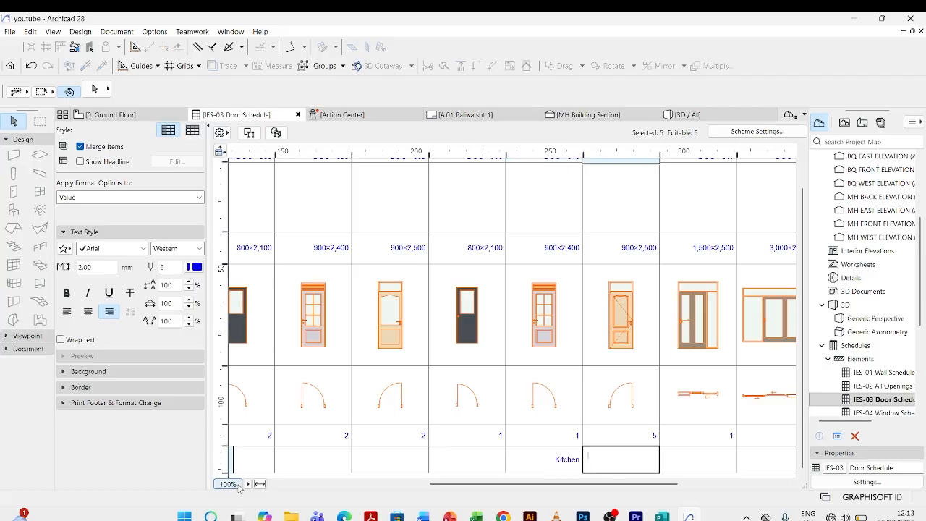